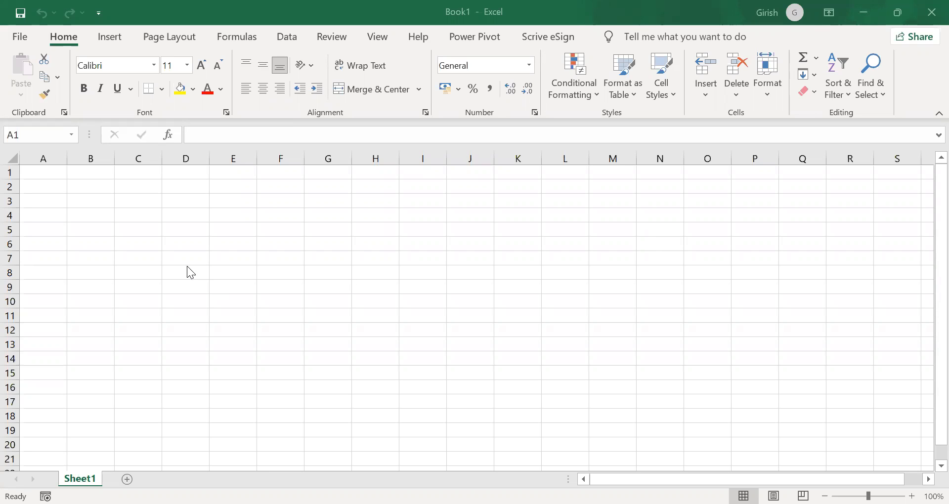
Step: Enter the headers ItemName, ItemCode and Cost in E3, F3 and G3
click(237, 200)
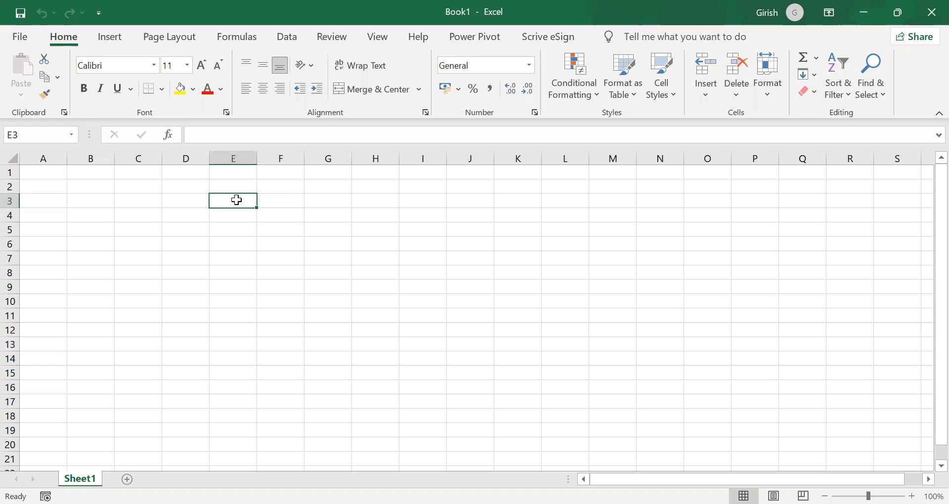
text(I)
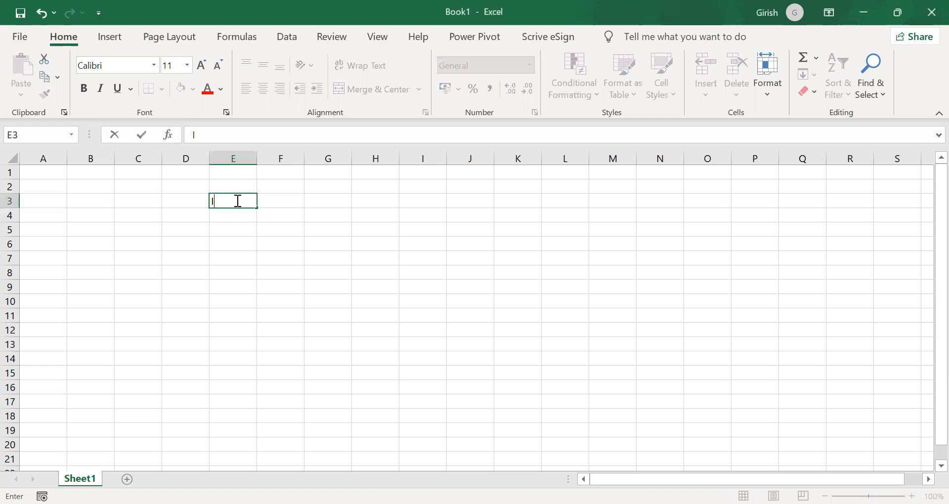
text(tem)
text(Name)
key(Tab)
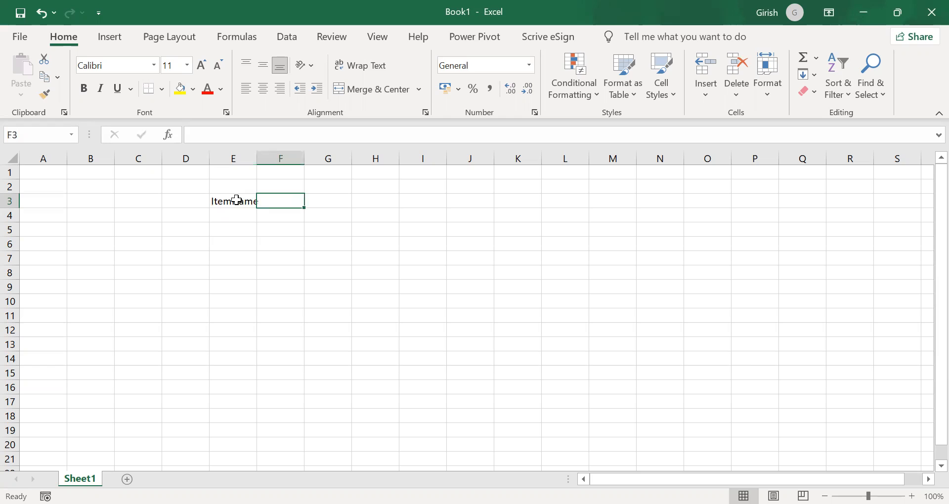
text(ItemCode)
key(Tab)
text(Cost)
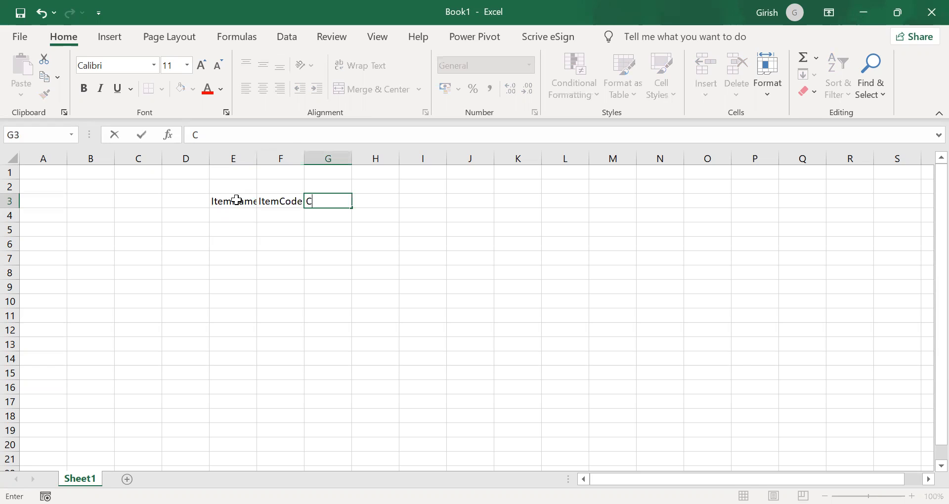
click(220, 238)
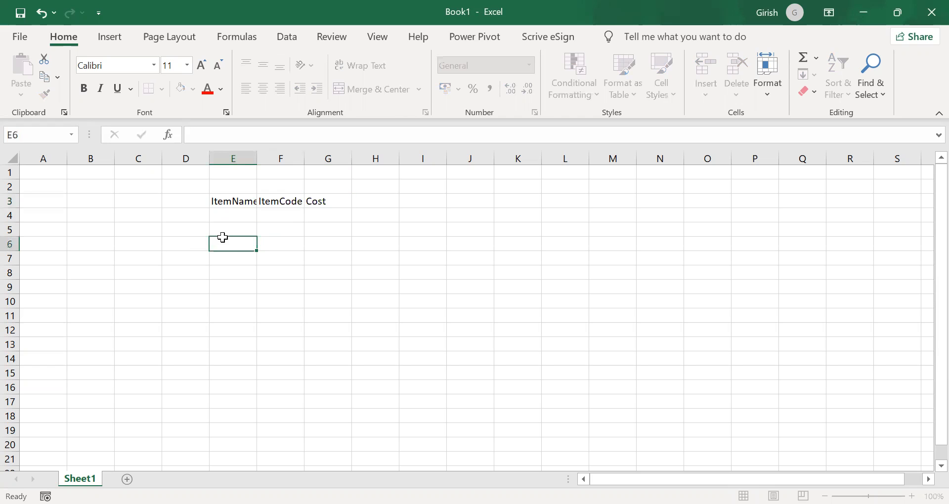
Step: Autofit columns E, F and G to their headers, then widen column G slightly
double_click(258, 159)
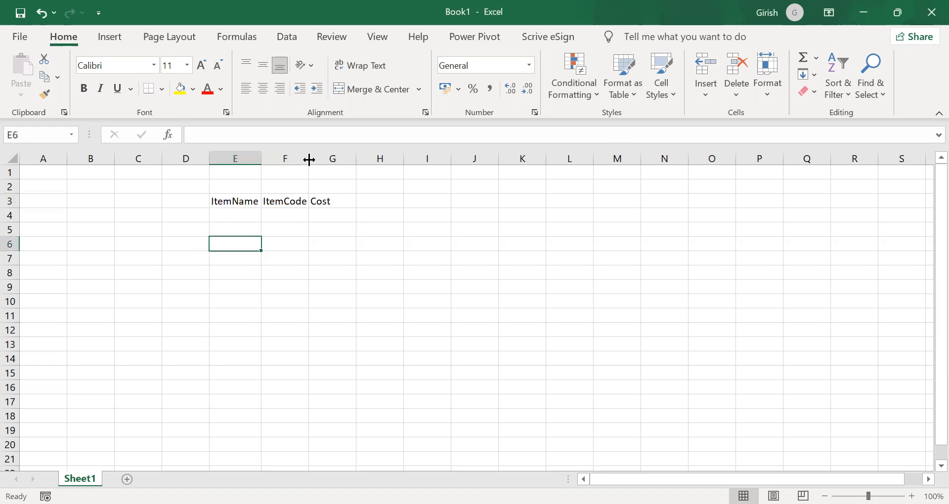
double_click(309, 160)
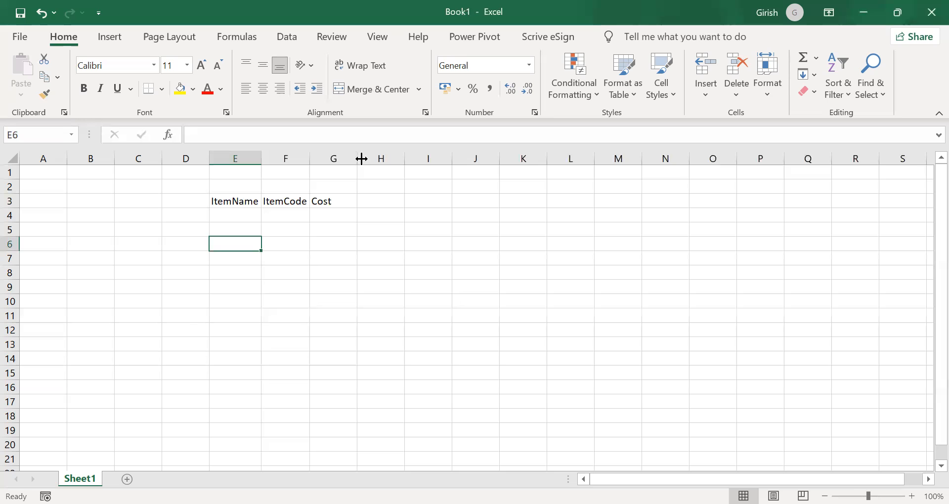
double_click(357, 159)
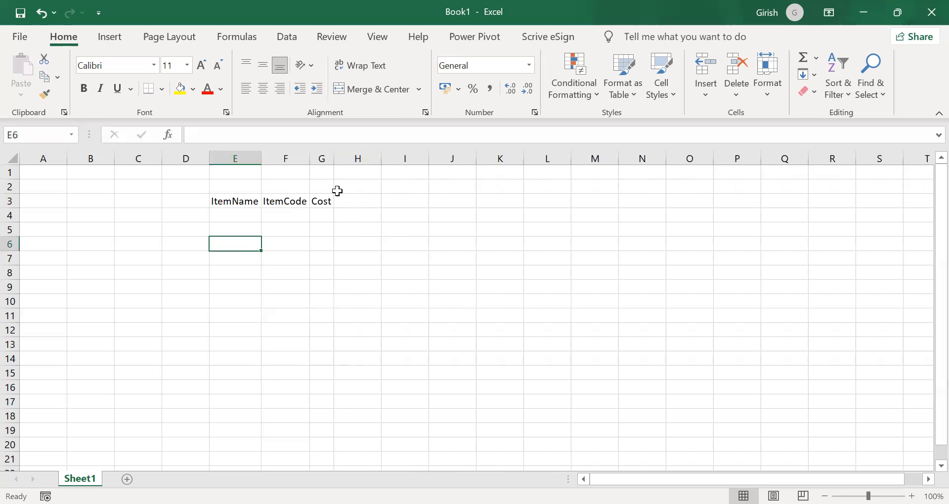
drag(334, 163, 367, 164)
Step: List Engine, Wheel, Seat, Oil and Dashboard in E4:E8
click(244, 215)
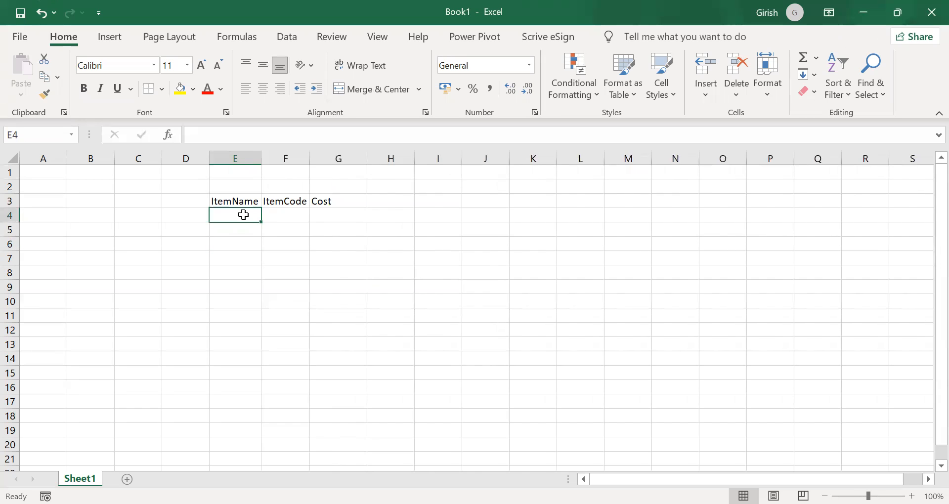
text(Engine)
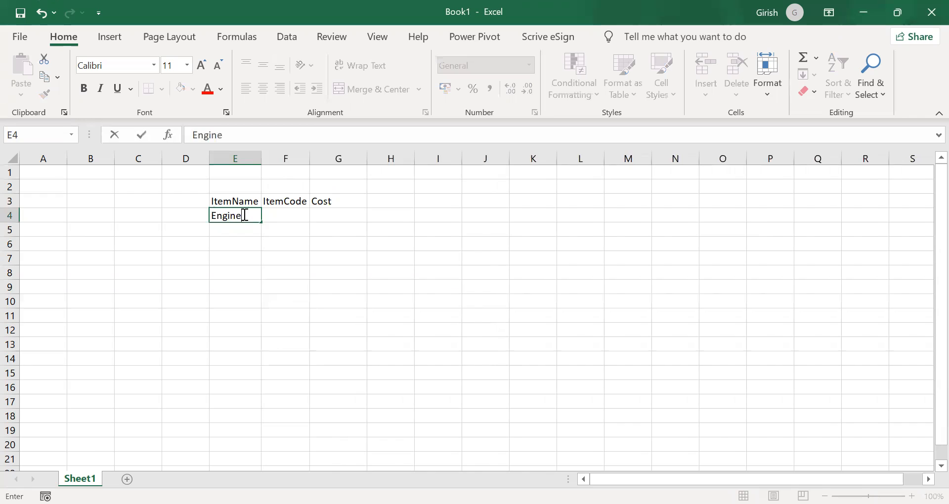
key(Return)
text(Wheel)
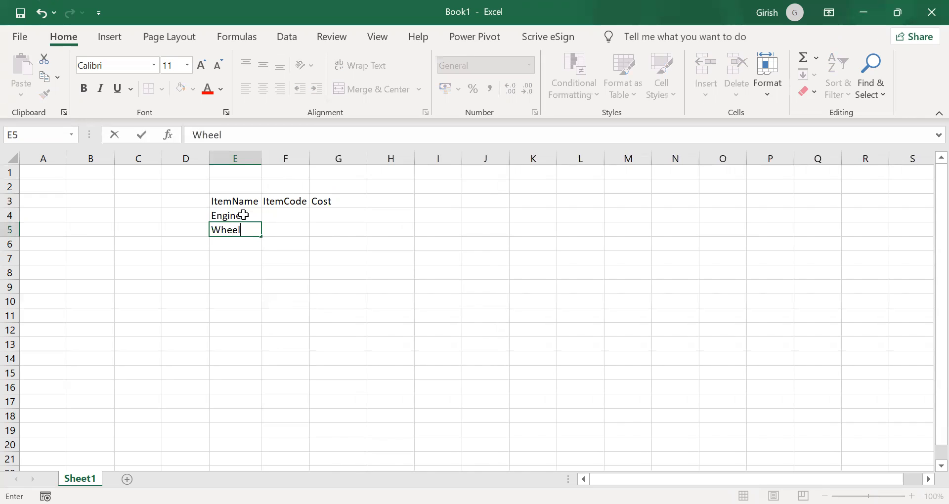
key(Return)
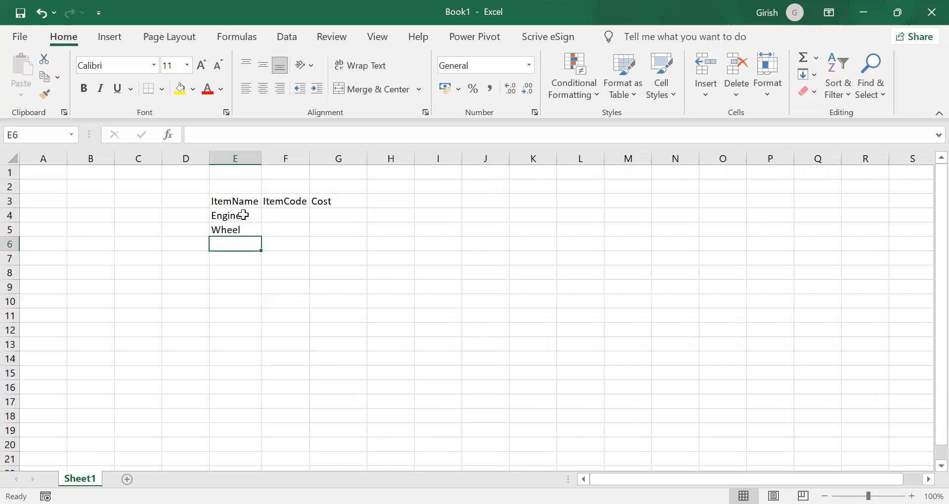
text(Seat)
key(Return)
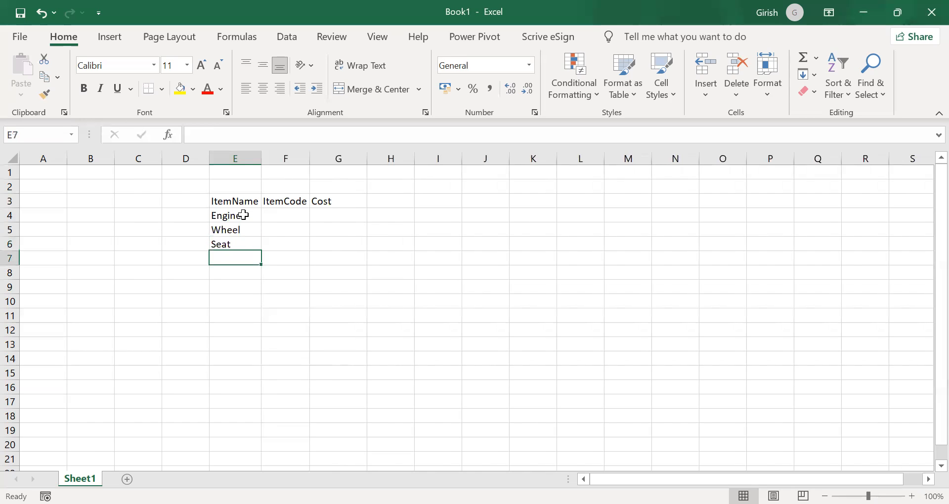
text(Oil)
key(Return)
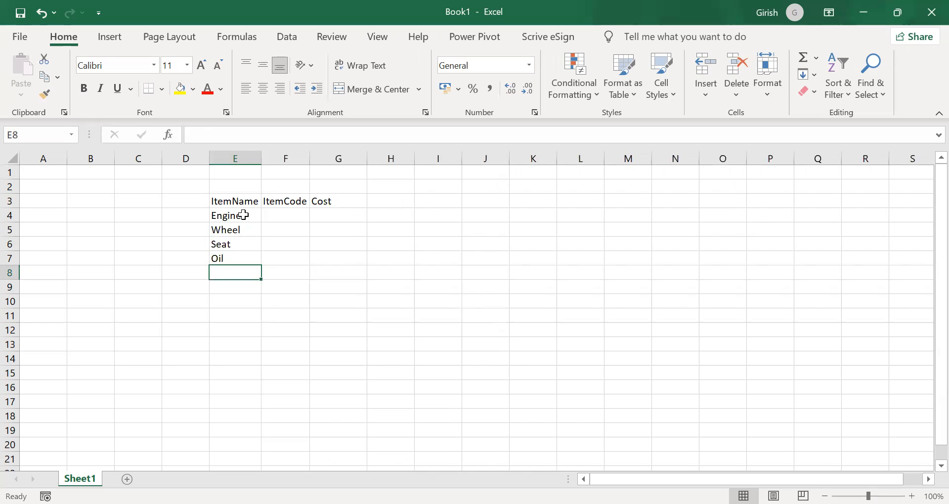
text(Da)
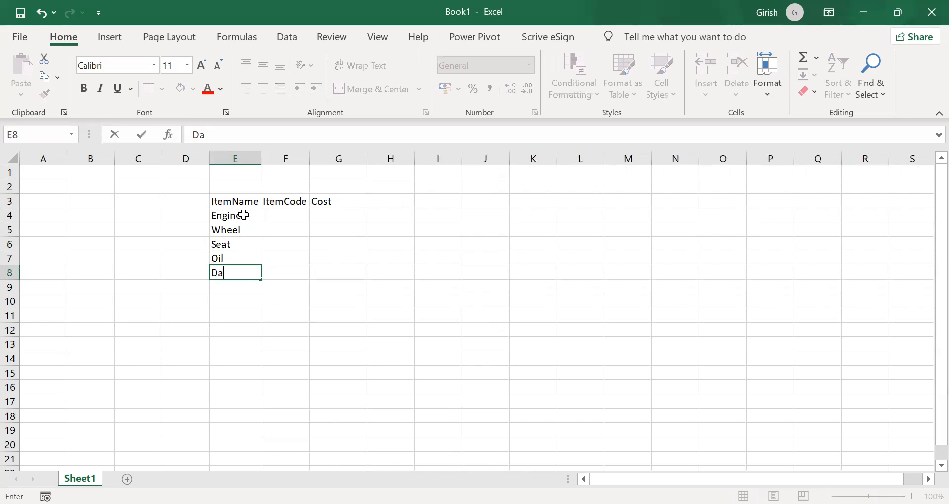
text(shboard)
key(Return)
key(Up)
key(Up)
key(Up)
key(Up)
key(Up)
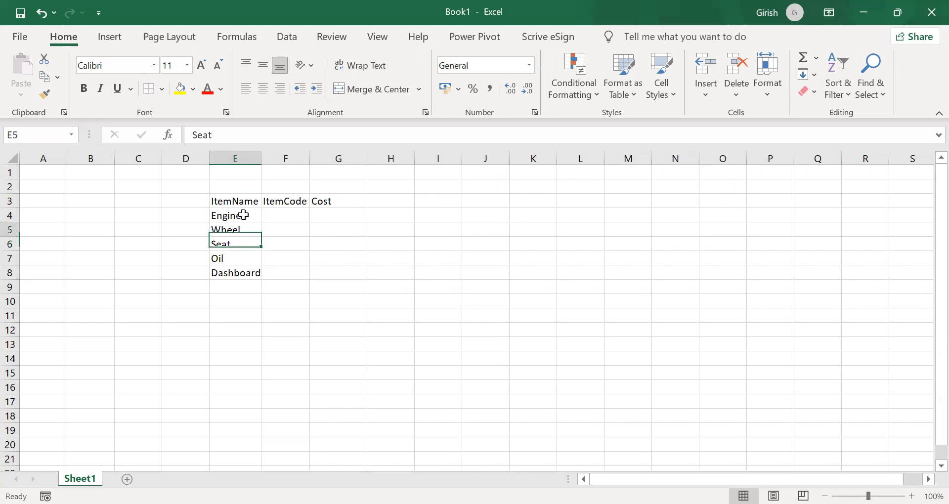
key(Down)
key(Down)
key(Down)
key(Down)
key(Down)
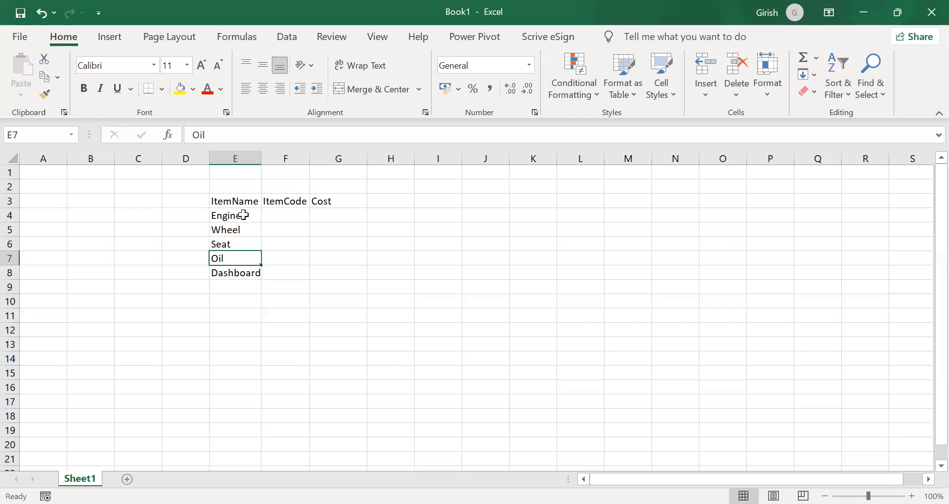
Step: Continue the list with Oil, Engine, Wheel, Dashboard, Seat, Engine and Seat in E9:E15
text(Oil)
key(Return)
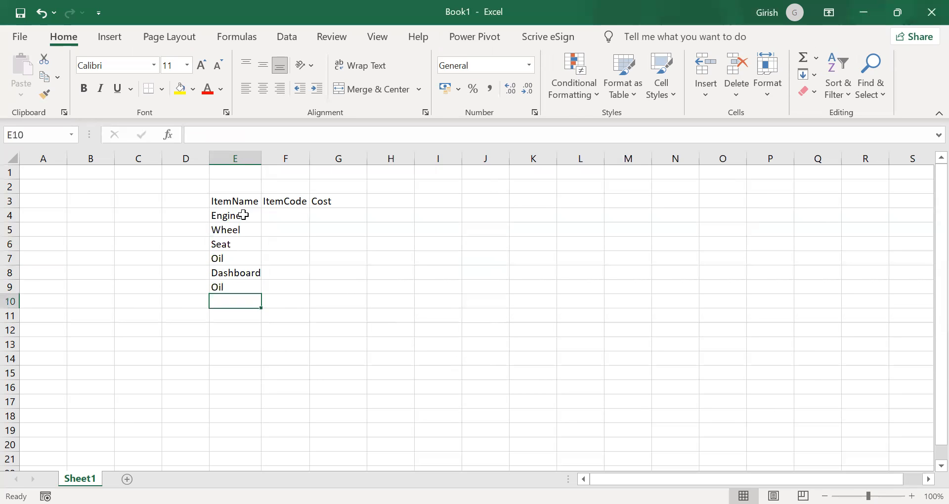
text(Engine)
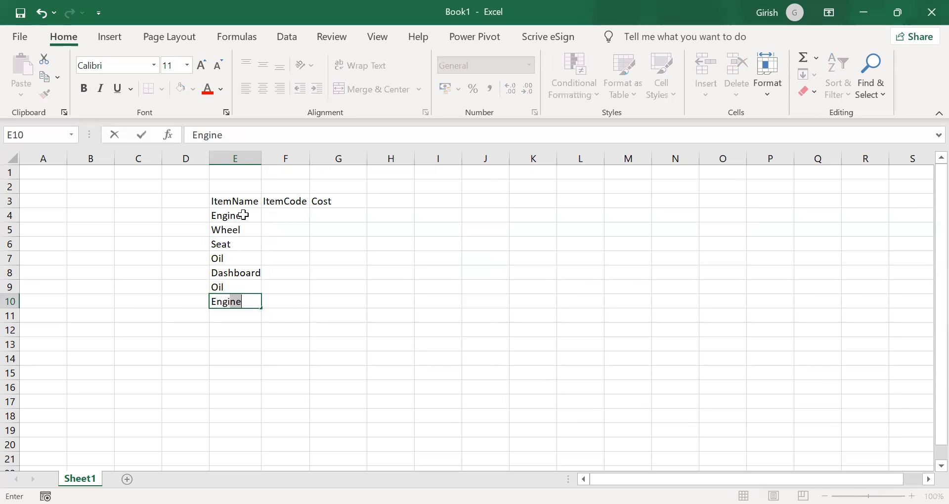
key(Return)
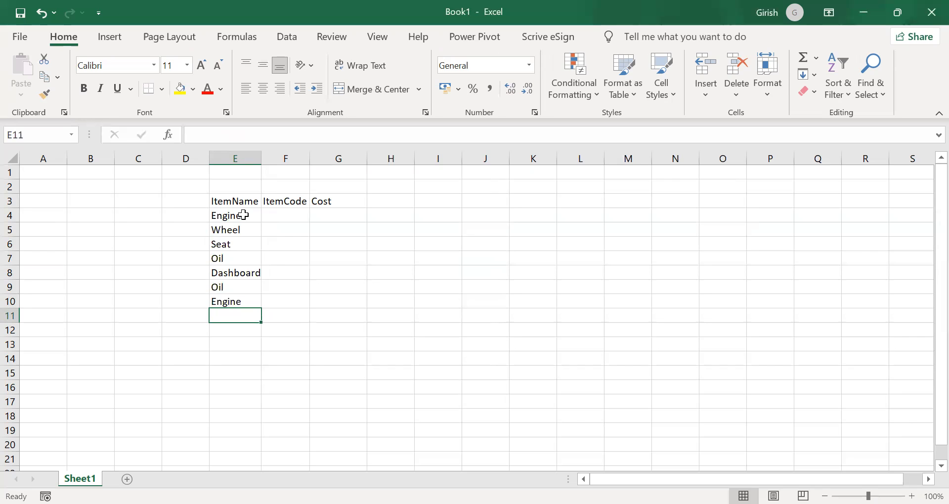
text(Wheel)
key(Return)
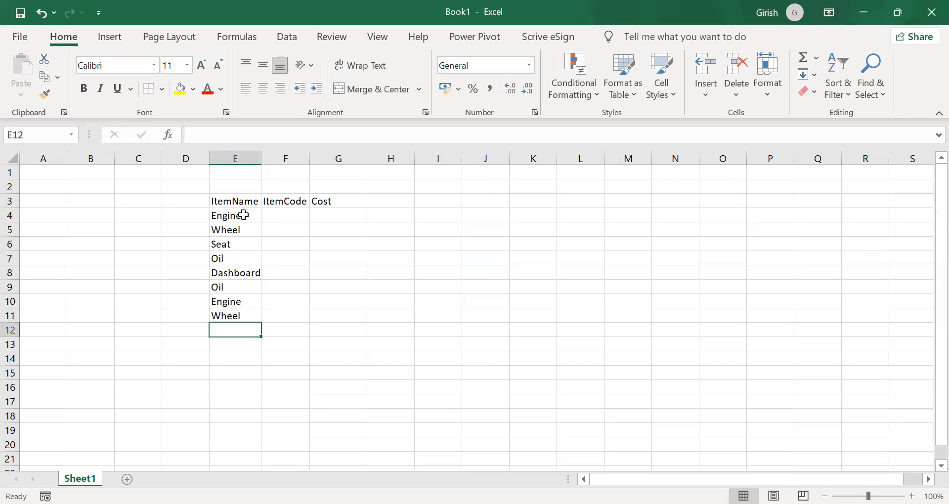
text(Dask)
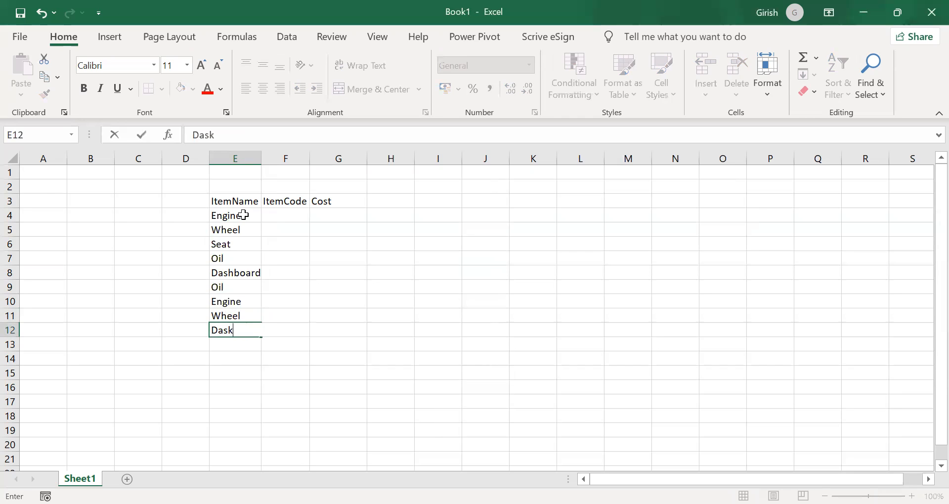
text(board)
key(BackSpace)
key(BackSpace)
key(BackSpace)
key(BackSpace)
key(BackSpace)
key(BackSpace)
text(hboard)
key(Return)
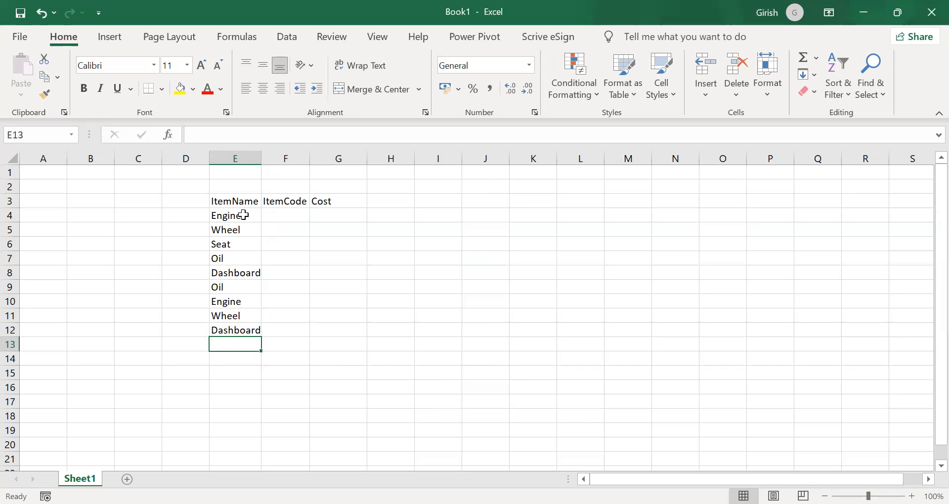
text(Seat)
key(Return)
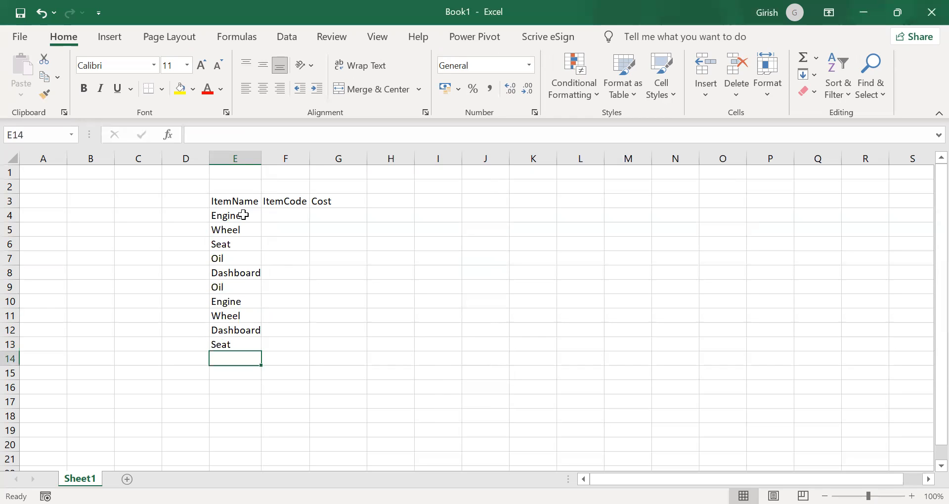
text(Engine)
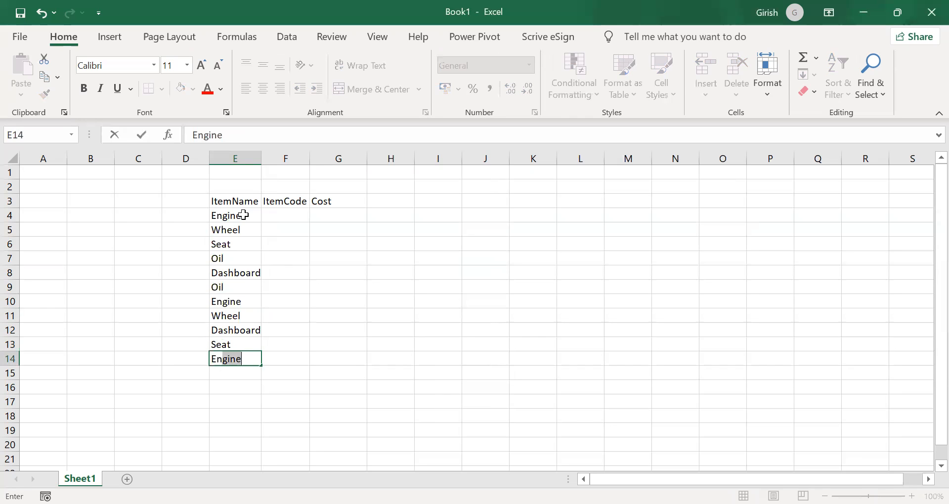
key(Return)
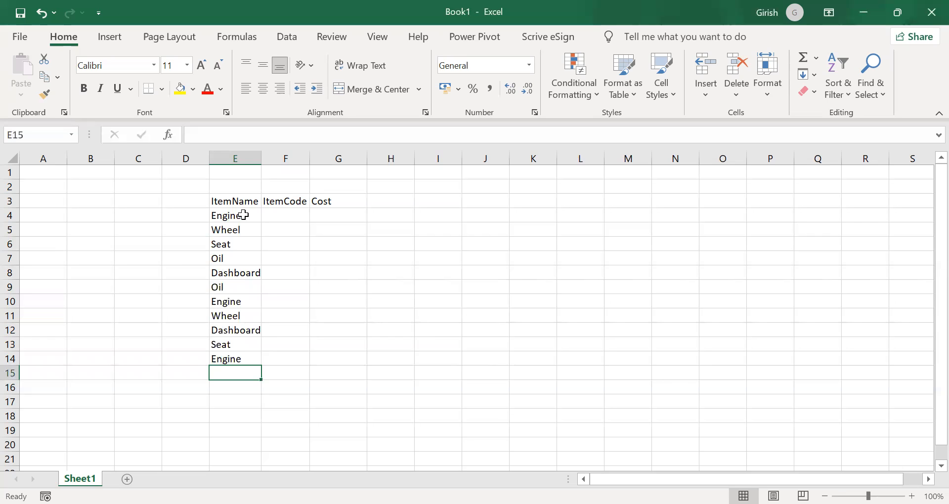
text(Seat)
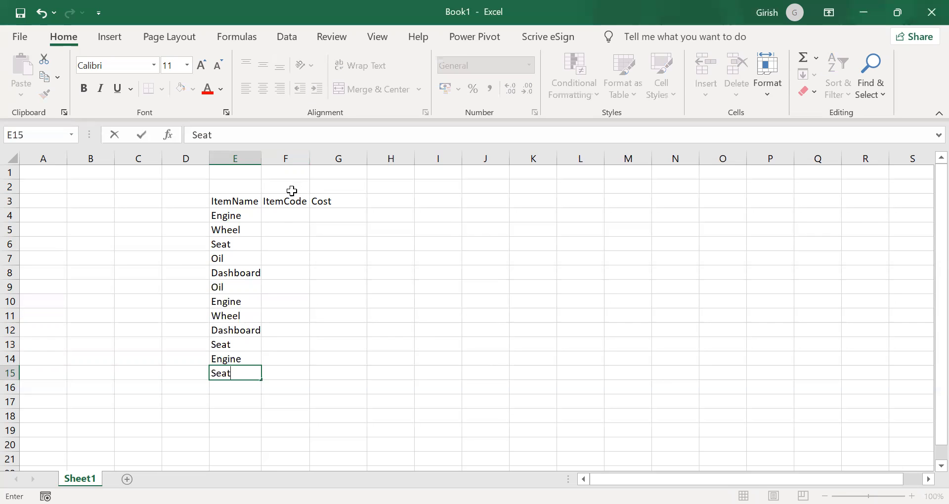
Step: Enter codes 34534 and 53425 in F4:F5, correcting the first from 324534
click(303, 213)
text(324534)
key(Return)
text(53425)
key(Return)
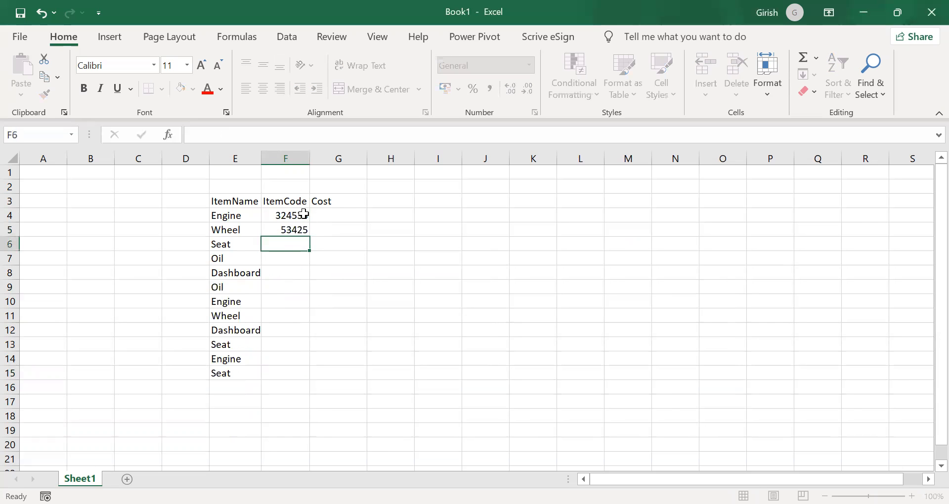
double_click(286, 215)
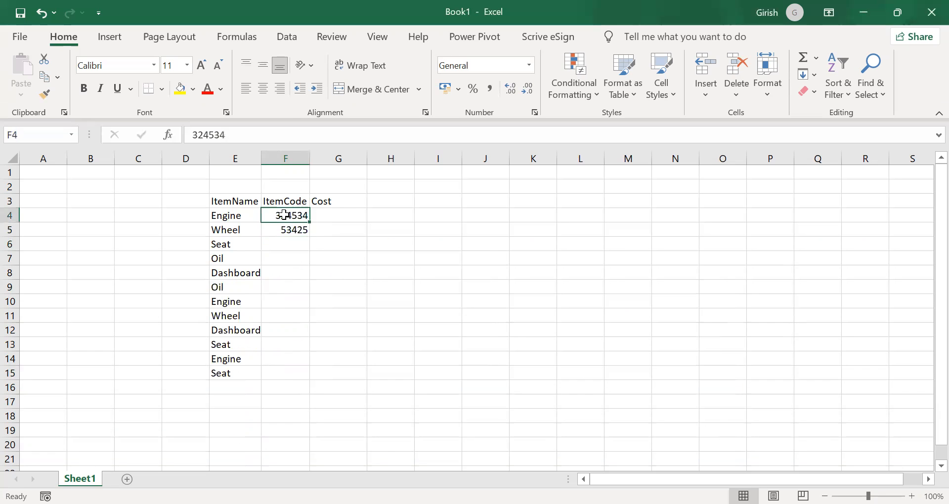
key(BackSpace)
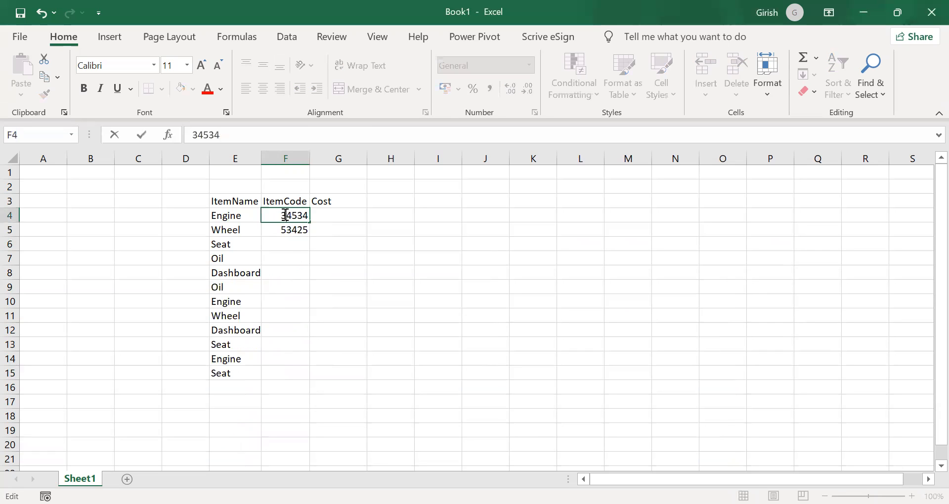
Step: Enter codes 84544, 42221, 46577, 35455 and 86653 in F6:F10
click(293, 242)
text(84544)
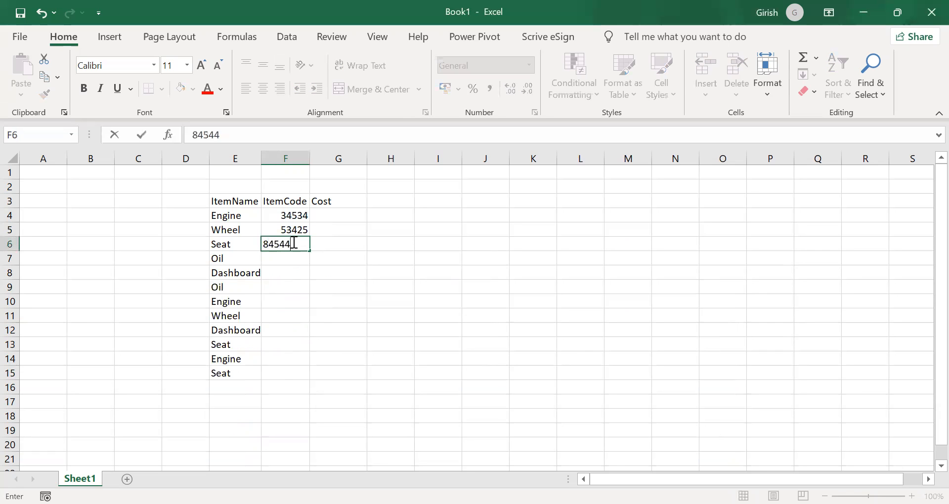
key(Return)
text(4)
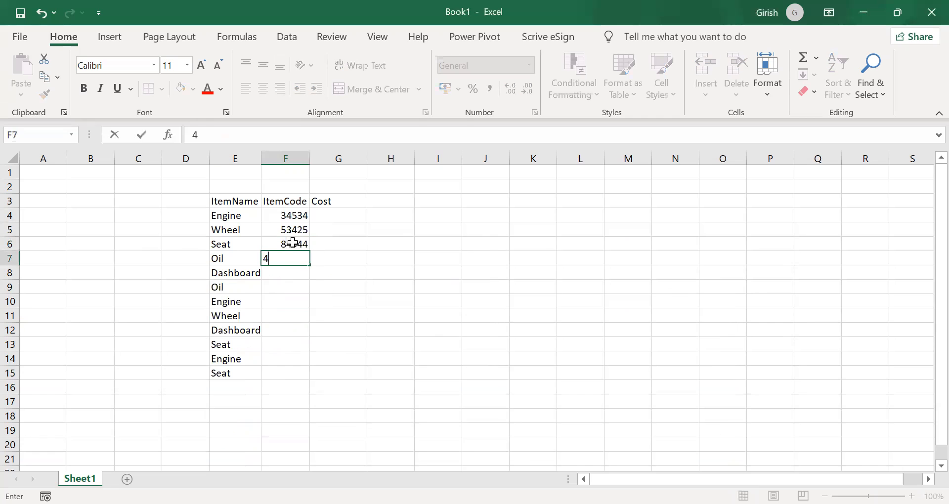
text(2221)
key(Return)
text(46577)
key(Return)
text(354556)
key(BackSpace)
key(Return)
text(86653)
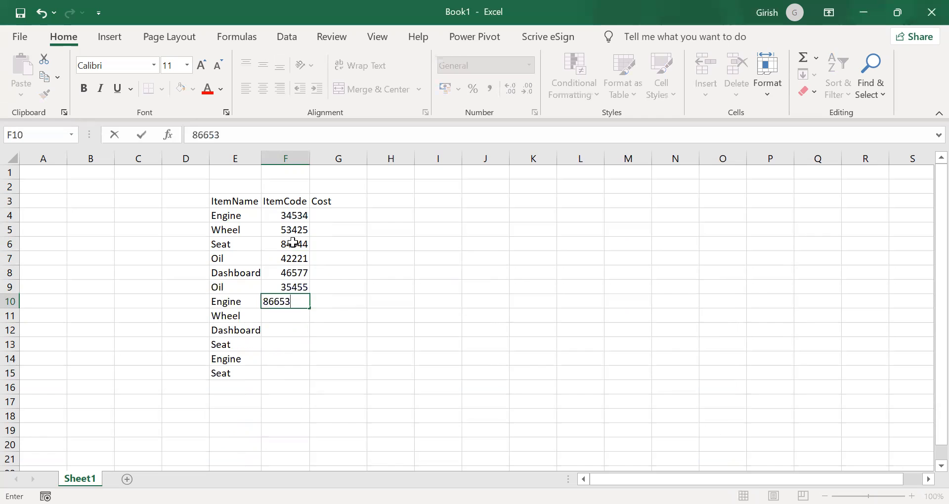
key(Return)
Step: Enter codes 34222, 44686, 12234, 98776 and 34322 in F11:F15
text(34222)
key(Return)
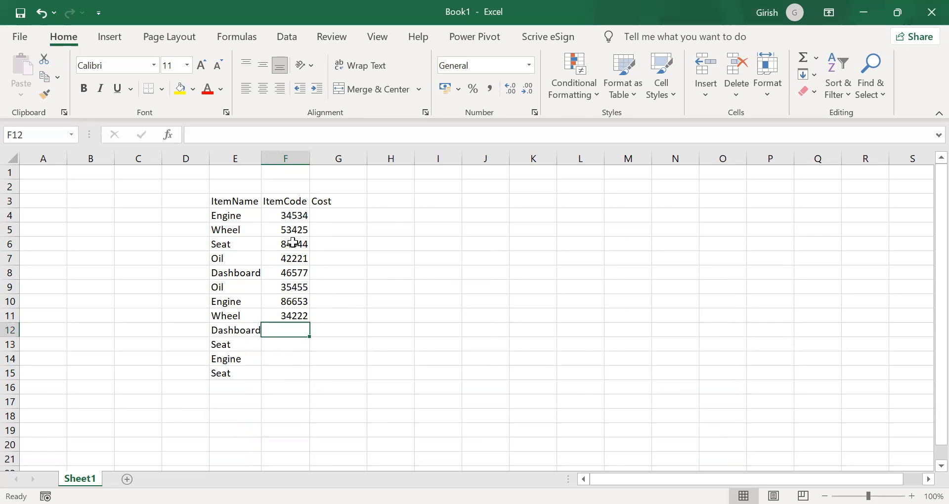
text(44686)
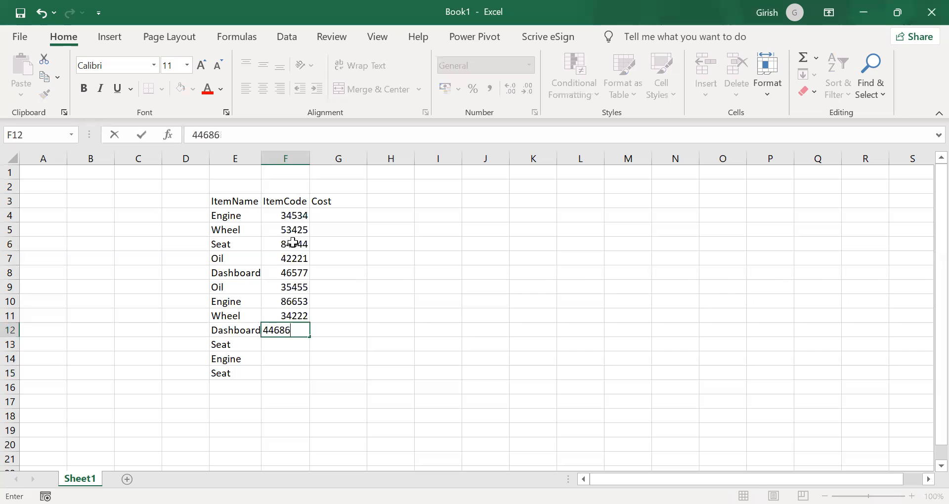
key(Return)
text(12234)
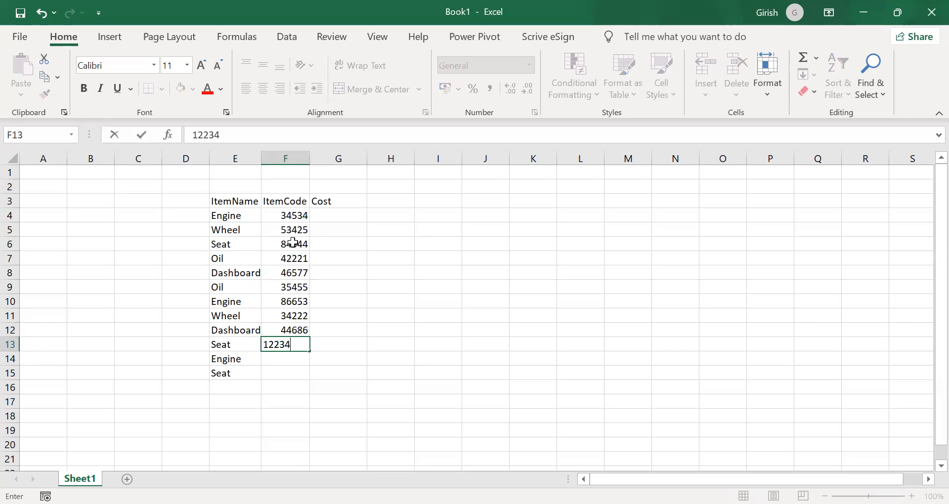
key(Return)
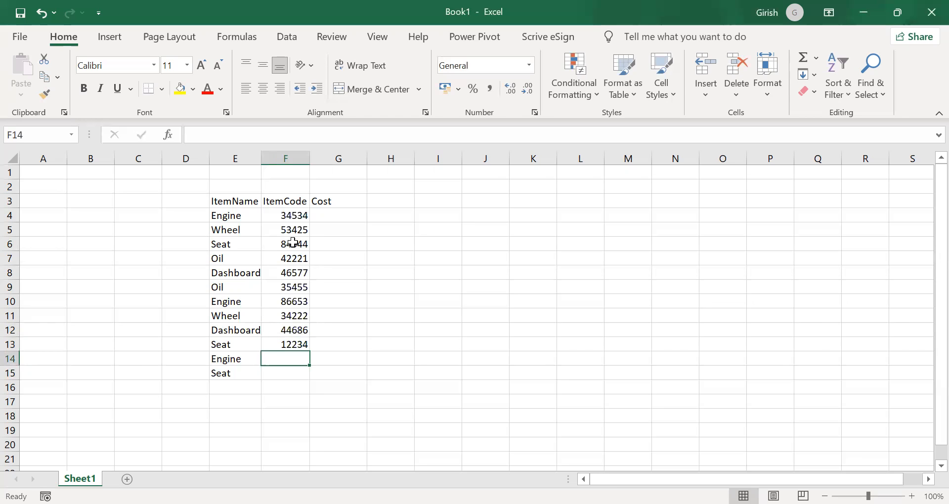
text(9877)
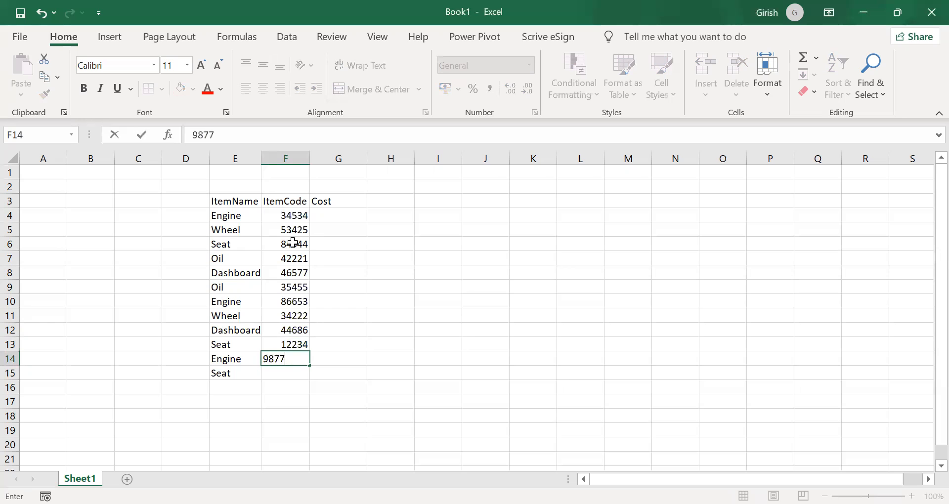
text(6)
key(Return)
text(34322)
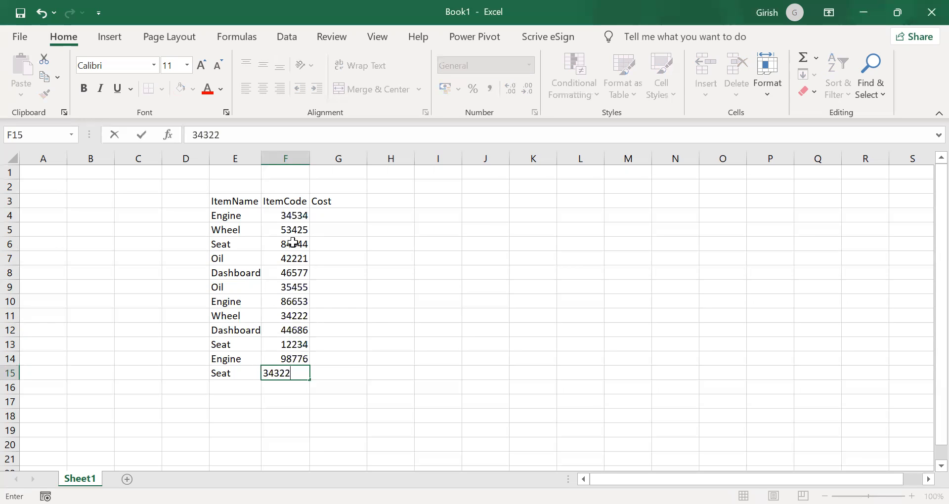
key(Return)
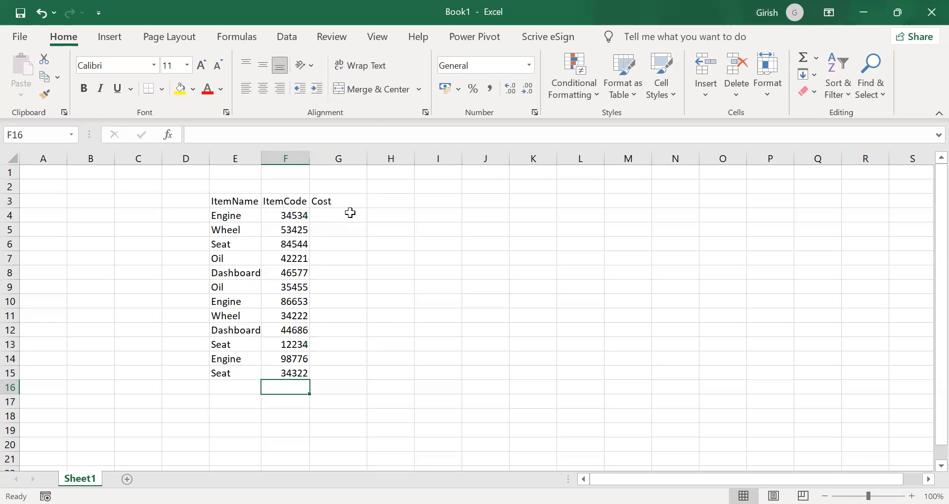
Step: Enter costs 550, 650, 900, 150 and 125 in the Cost column
click(351, 213)
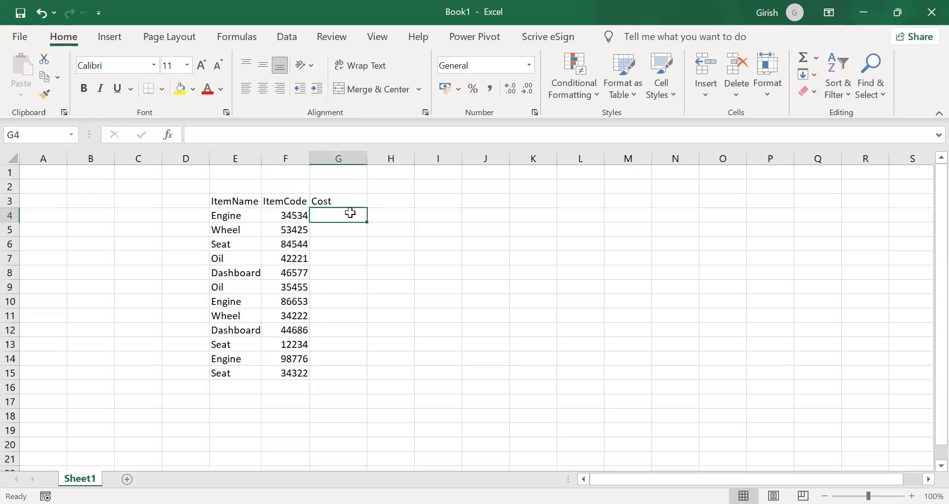
text(550)
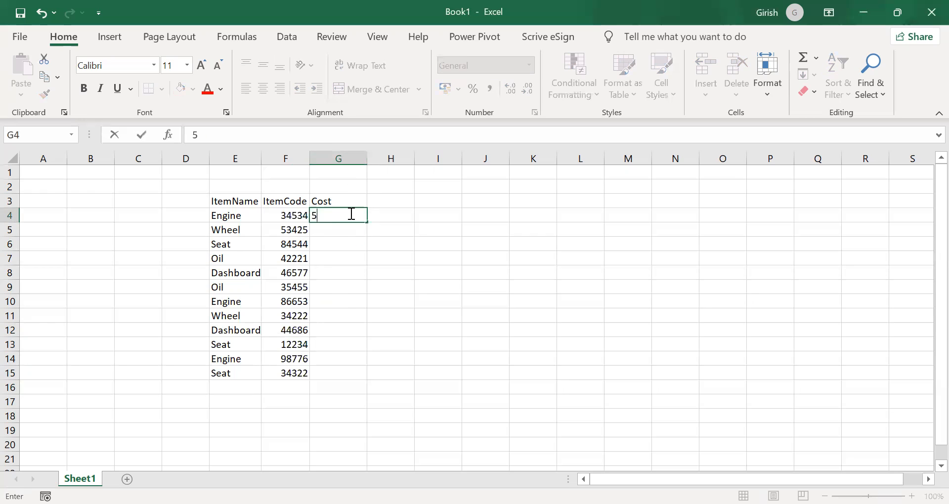
key(Return)
key(Return)
key(Return)
key(Return)
key(Return)
key(Return)
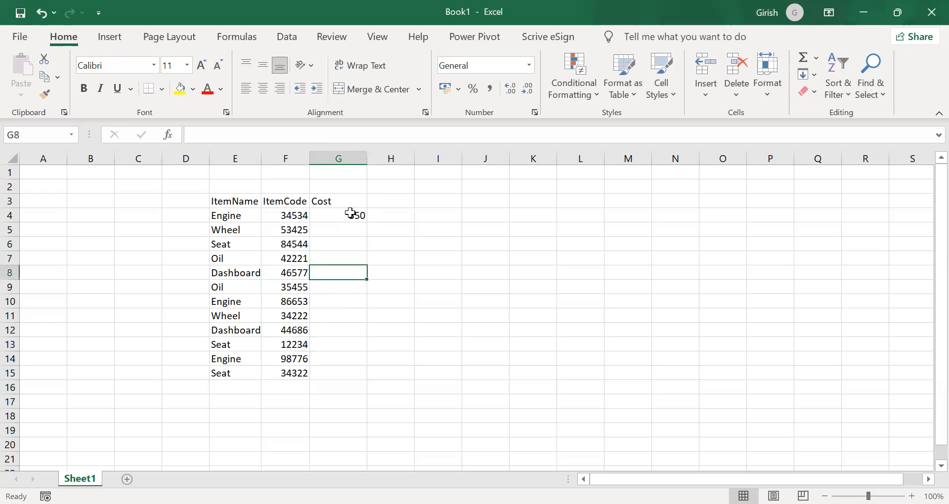
text(650)
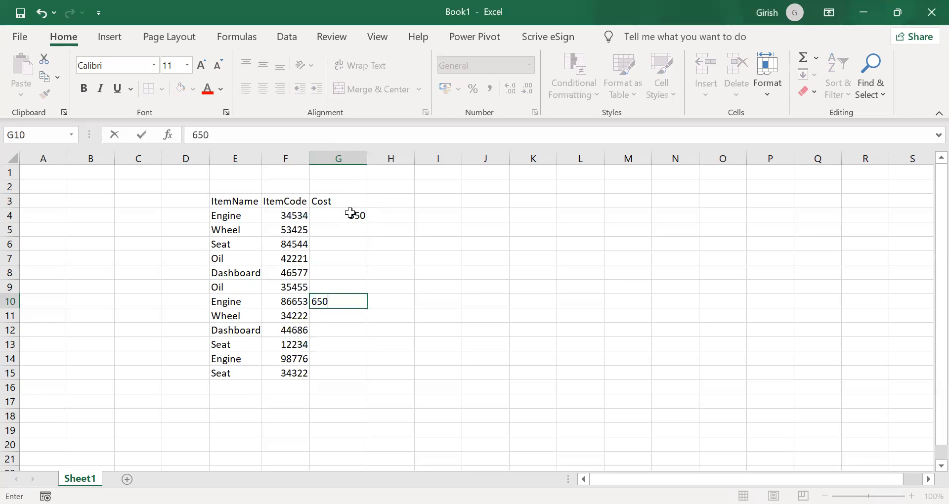
key(Return)
key(Return)
key(Return)
key(Return)
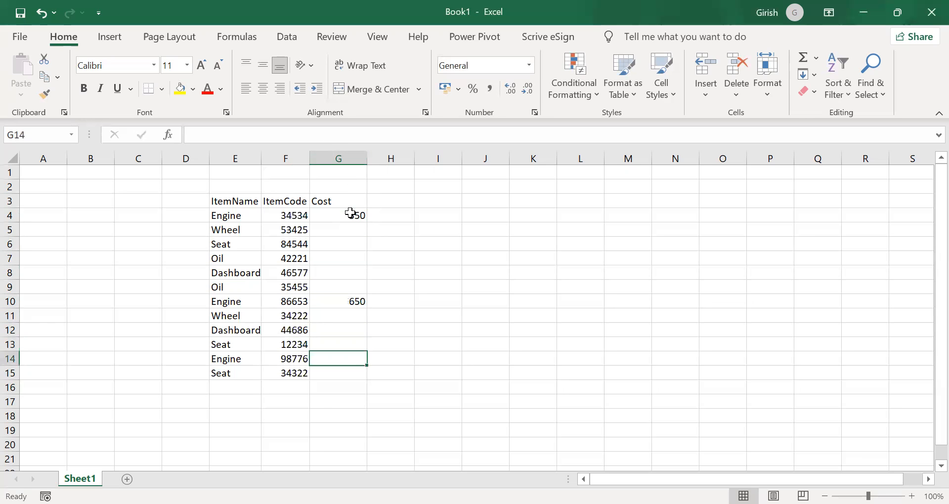
text(900)
key(Return)
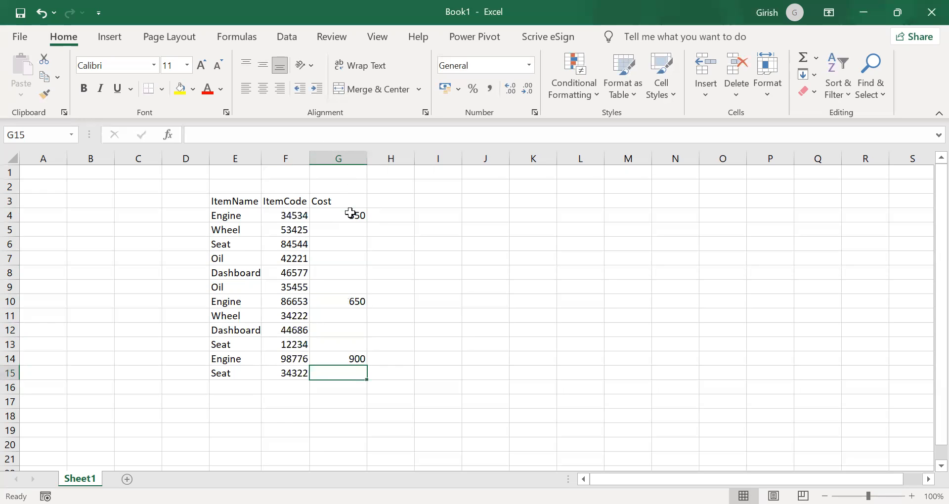
text(150)
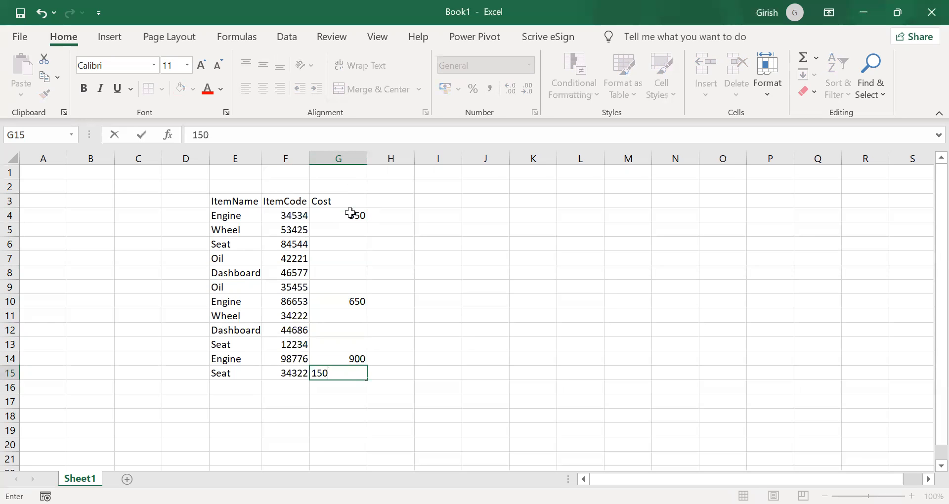
key(Up)
key(Up)
text(125)
key(Up)
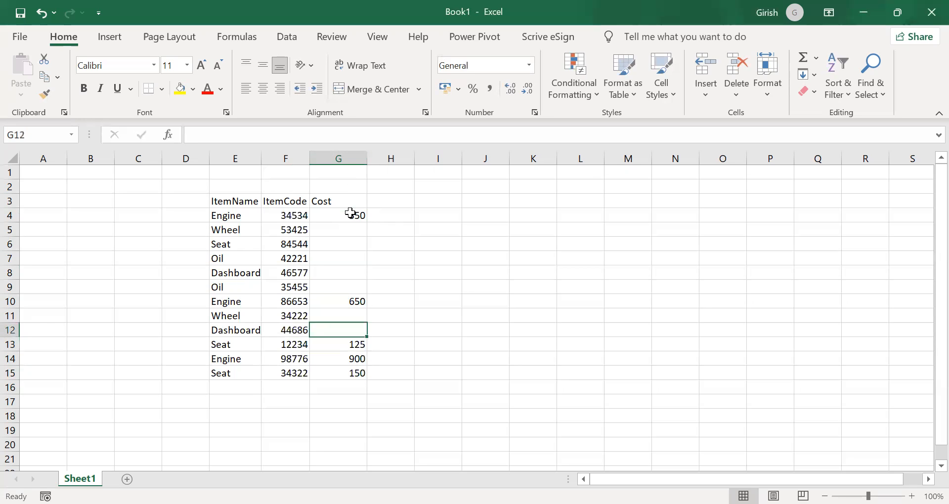
Step: Enter costs 200, 400, 145, 185 and 125 moving up the Cost column
text(200)
key(Up)
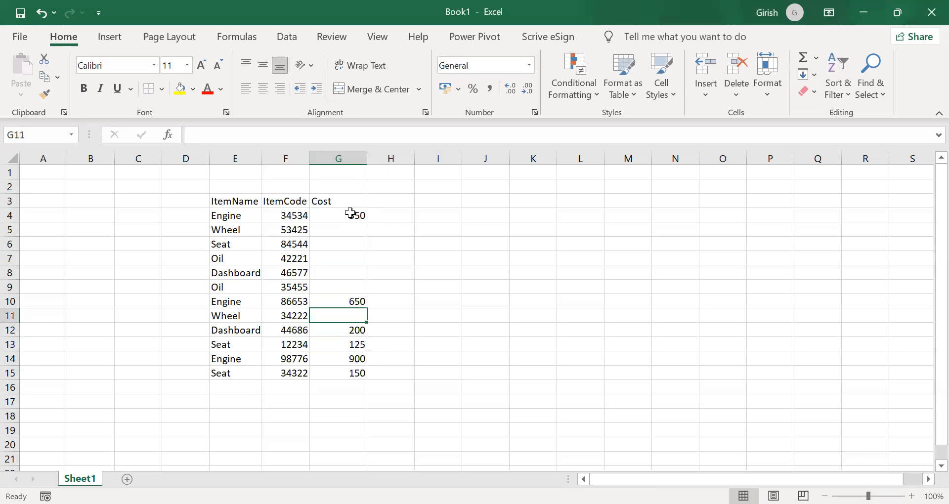
text(400)
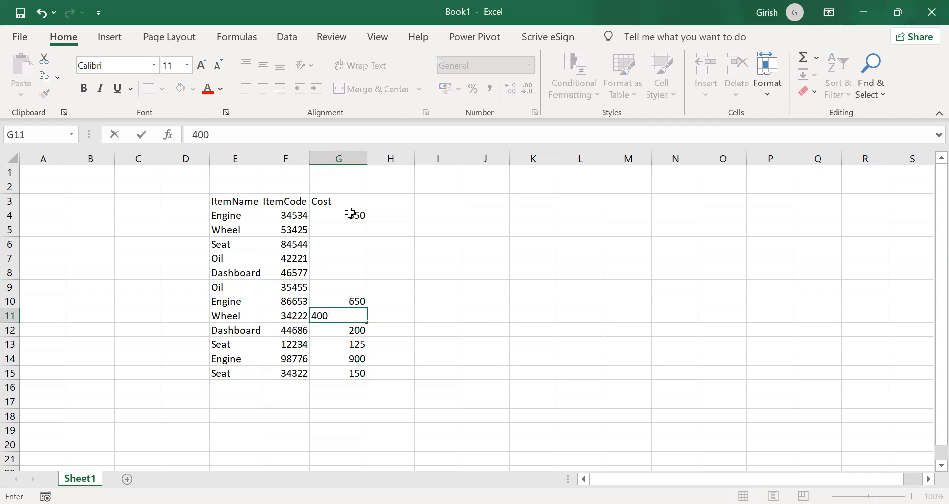
key(Up)
key(Up)
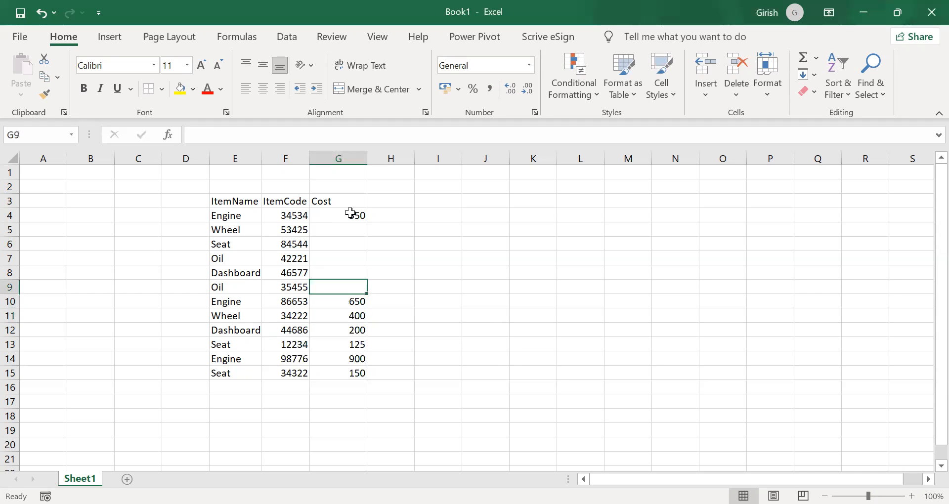
text(145)
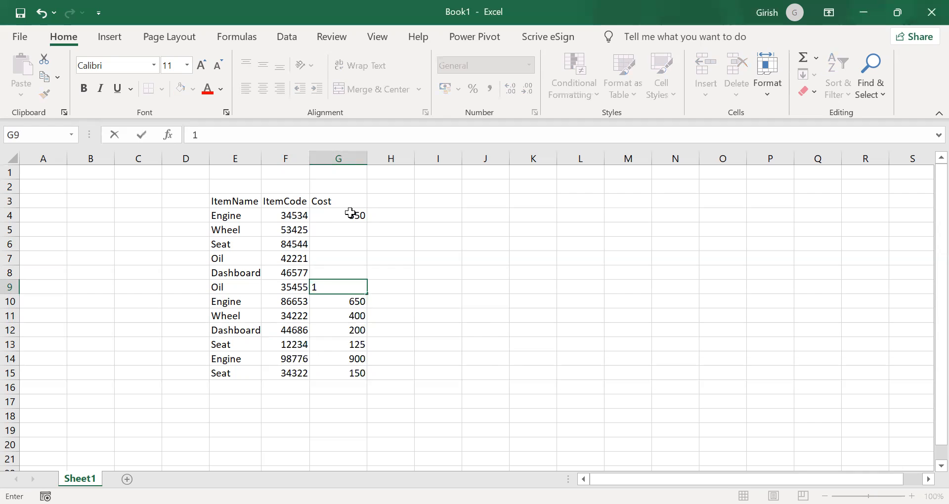
key(Up)
key(Up)
text(185)
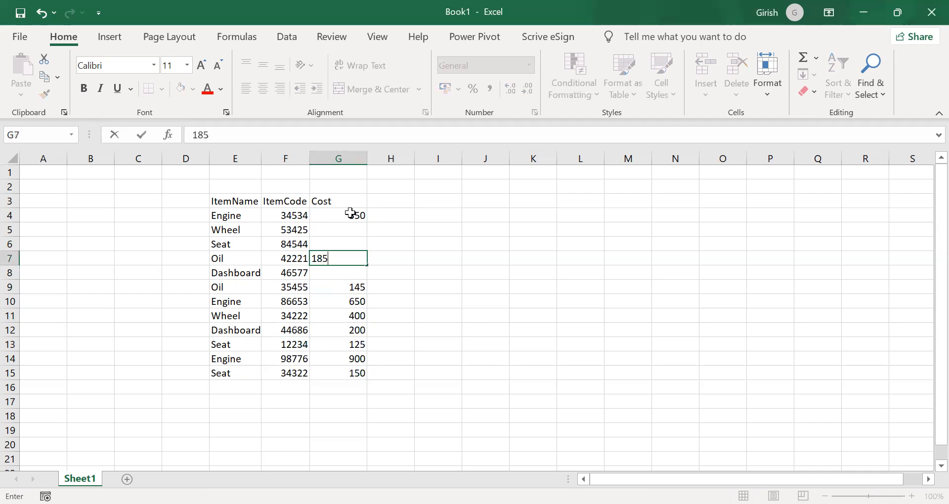
key(Up)
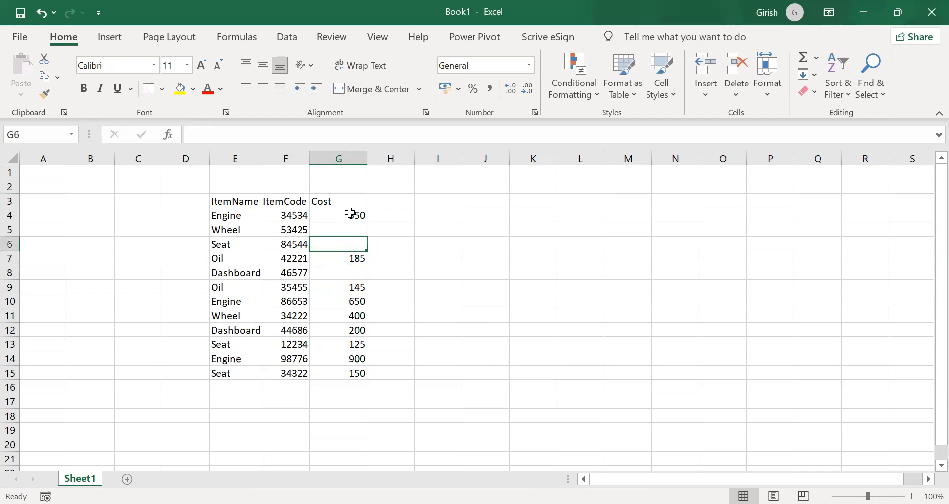
text(125)
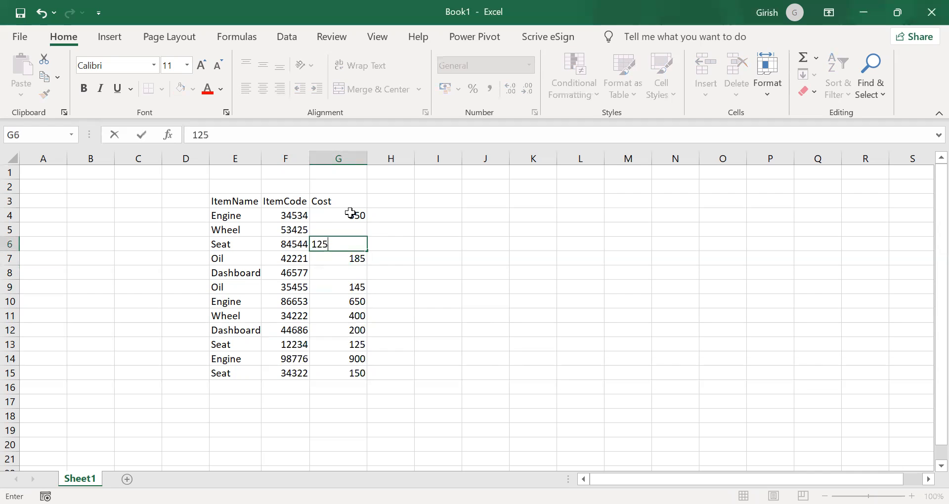
key(Up)
Step: Enter 300 for the first Wheel and 220 for Dashboard in G8
text(300)
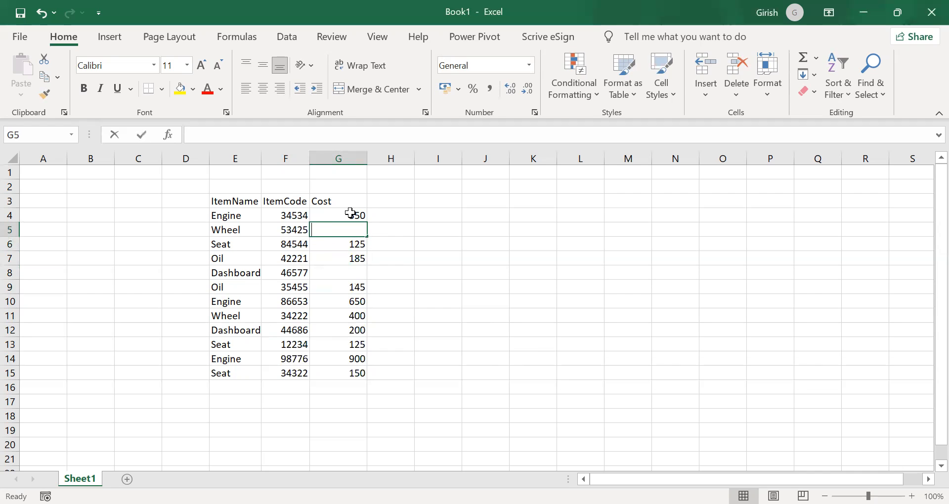
key(Down)
key(Down)
key(Down)
key(Down)
key(Up)
text(22)
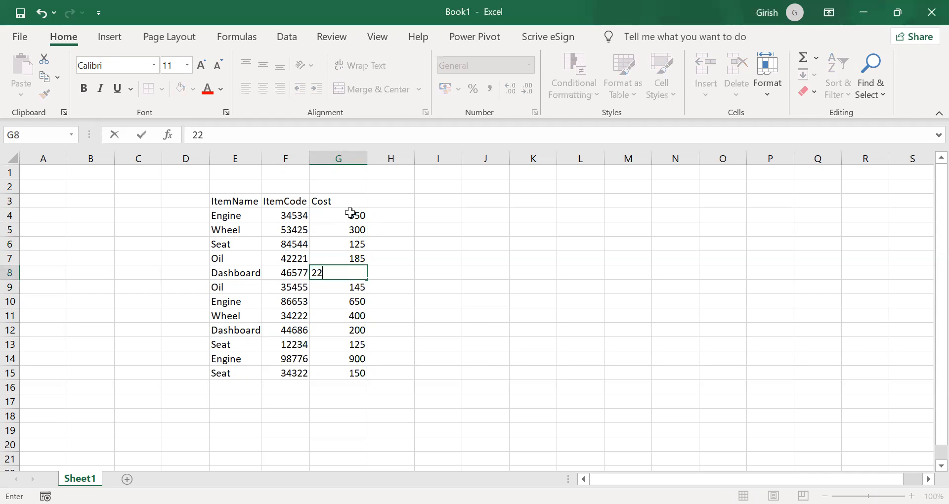
text(0)
key(Down)
key(Down)
key(Down)
key(Up)
key(Up)
key(Up)
key(Up)
key(Up)
key(Up)
key(Up)
key(Up)
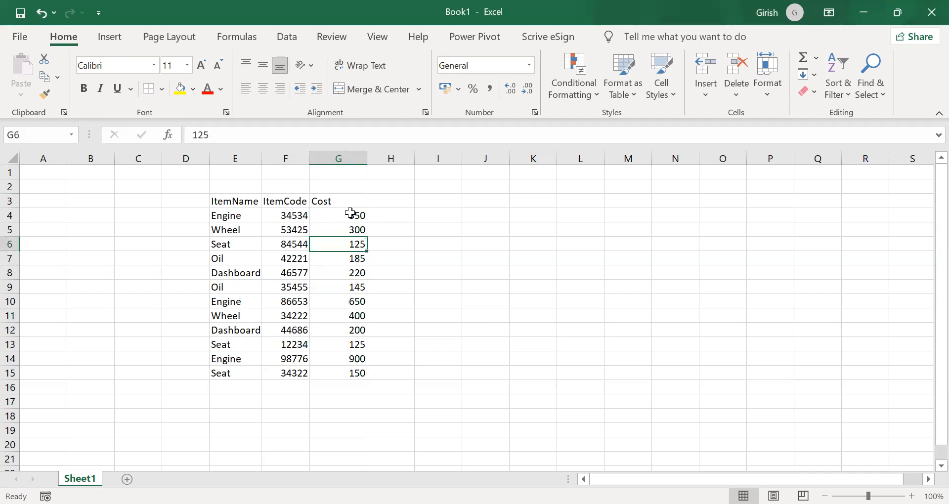
key(Left)
key(Left)
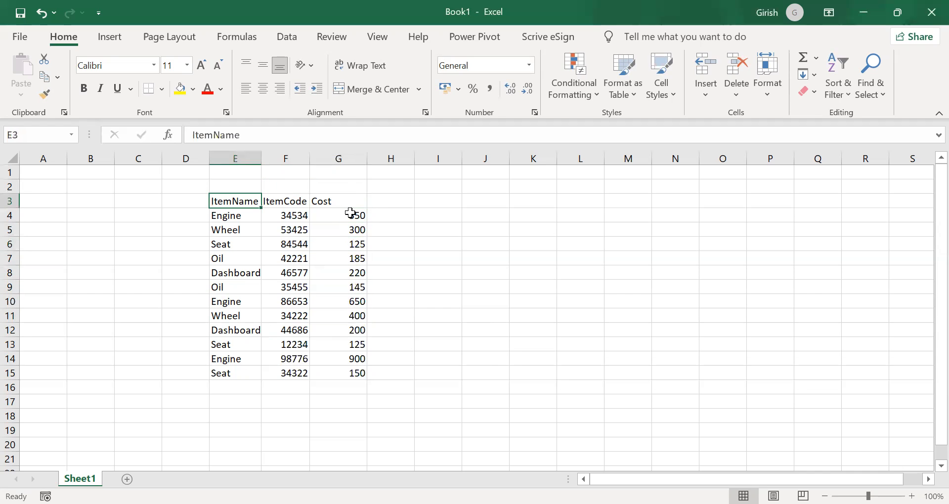
Step: Apply All Borders to the table range E3:G15
key(shift+Right)
key(shift+Right)
key(shift+Down)
key(shift+Down)
key(shift+Down)
key(shift+Down)
key(shift+Down)
key(shift+Down)
key(shift+Down)
key(shift+Down)
key(shift+Down)
key(shift+Down)
key(shift+Down)
key(shift+Down)
key(shift+Down)
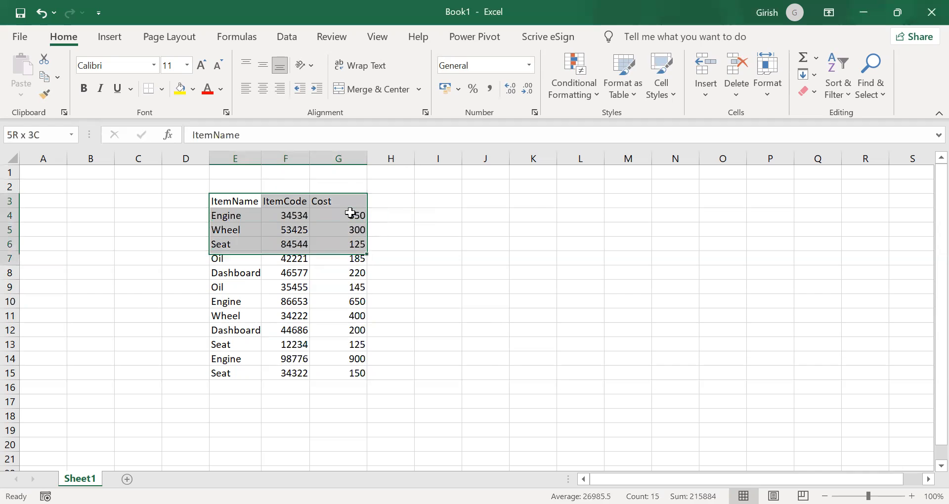
key(shift+Up)
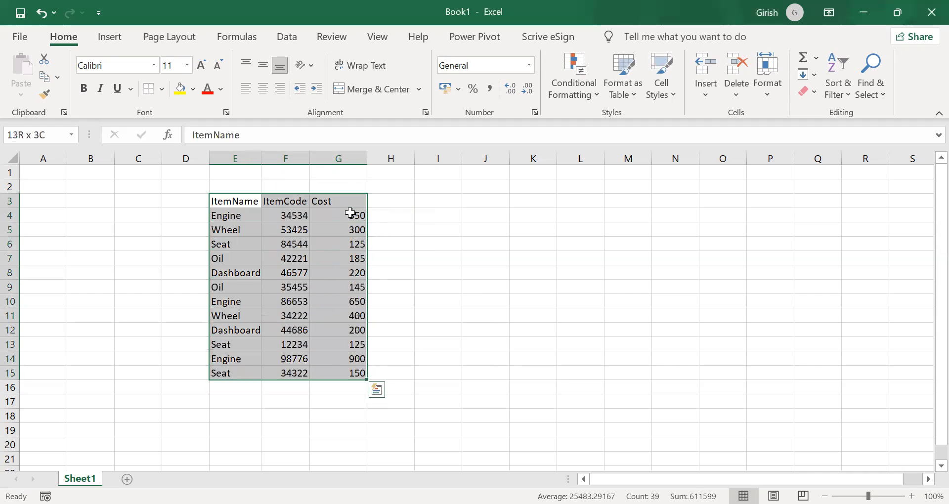
click(162, 89)
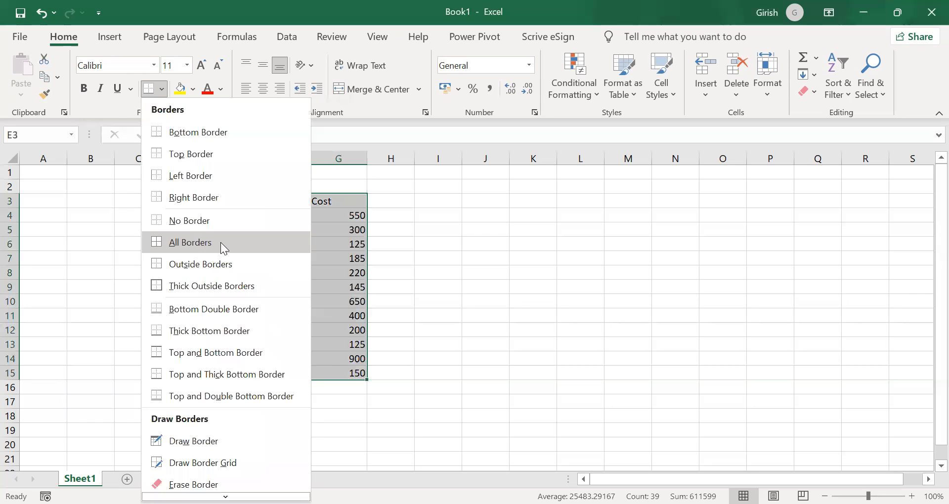
click(220, 242)
Step: Make the header row E3:G3 bold and centred
key(shift+Right)
key(shift+Right)
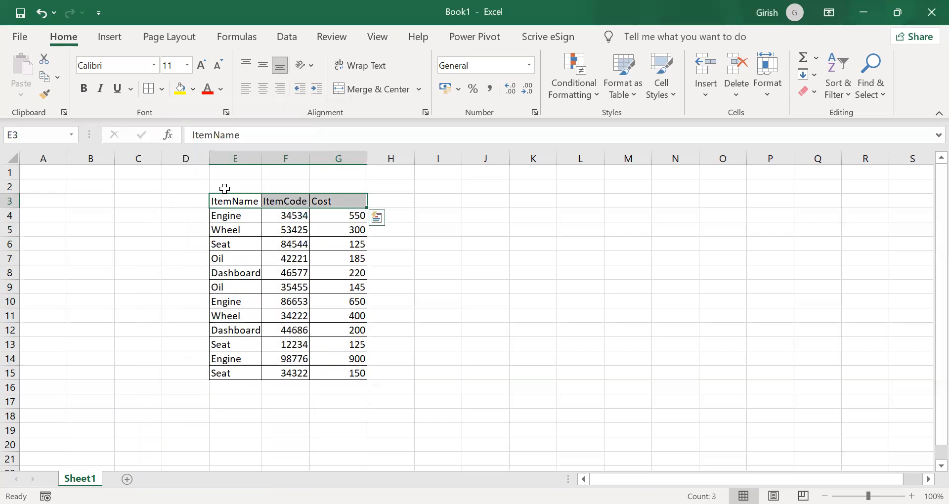
click(84, 89)
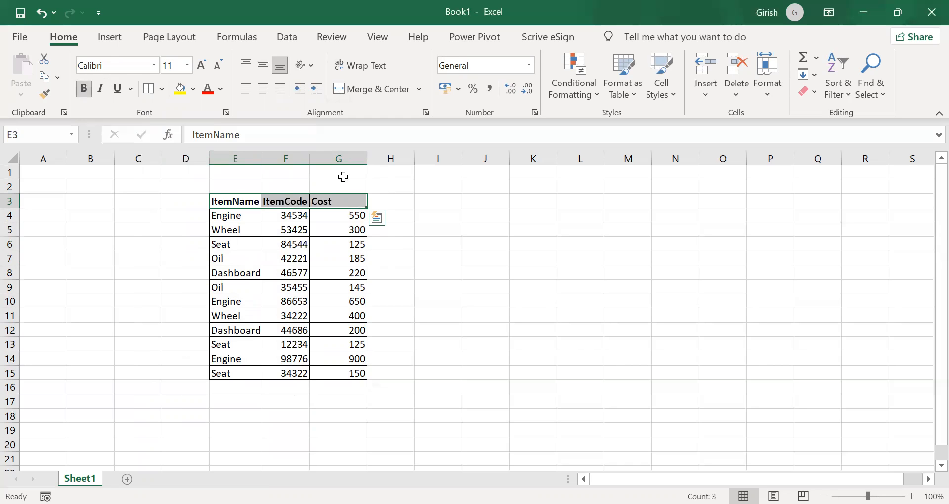
click(264, 92)
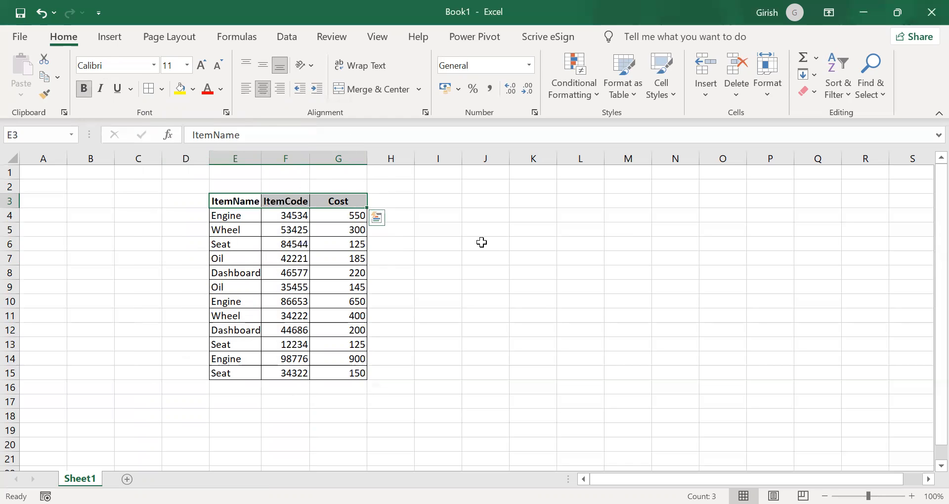
click(480, 216)
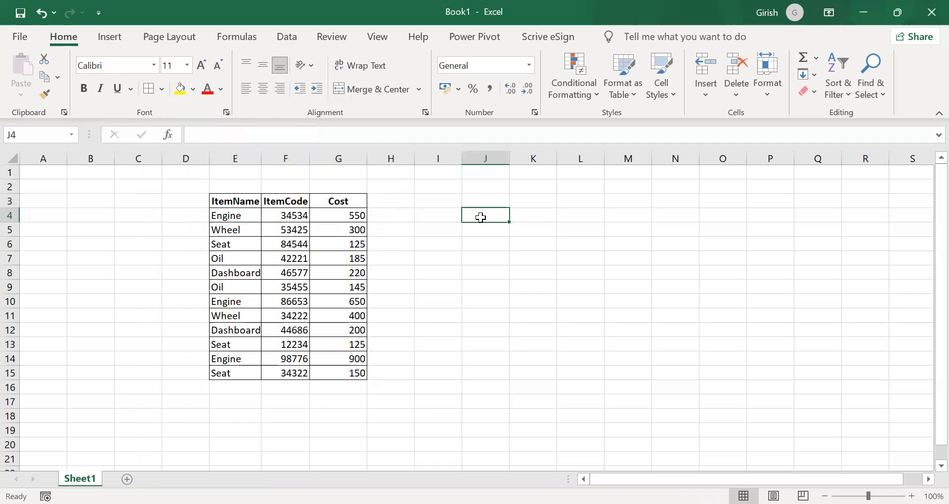
Step: Type Engine in J4 and start =SUMIFS in K4 with sum range G4:G15
text(Engine)
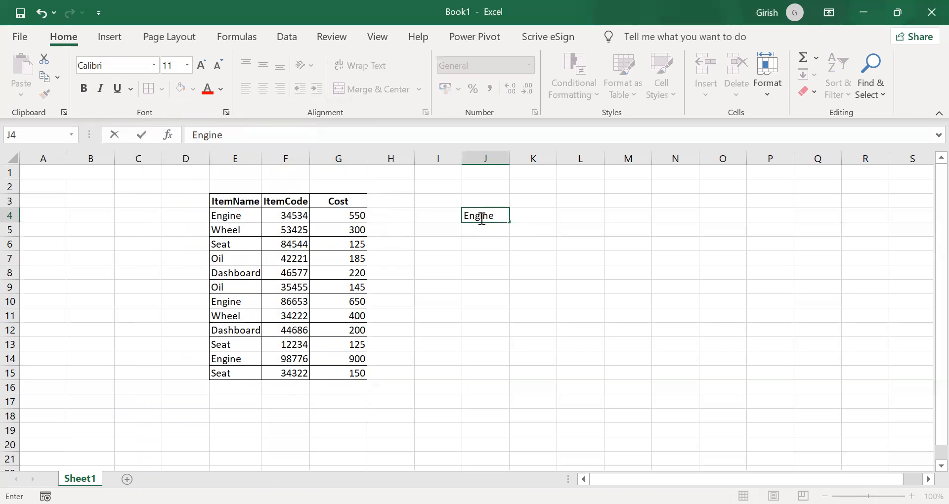
click(538, 221)
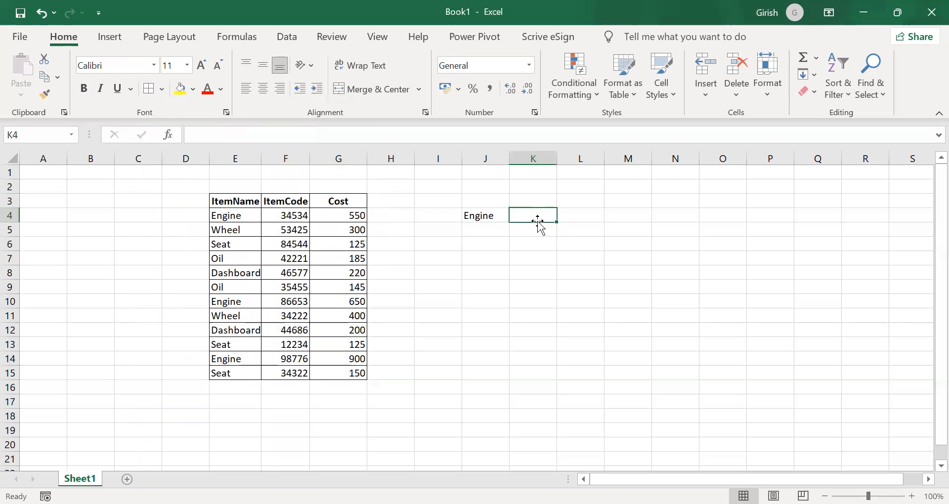
text(=)
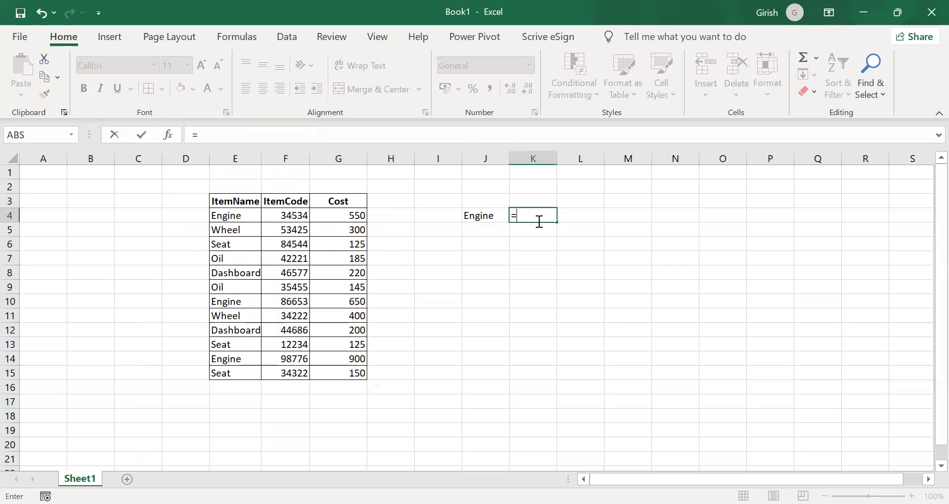
text(SUMIFS)
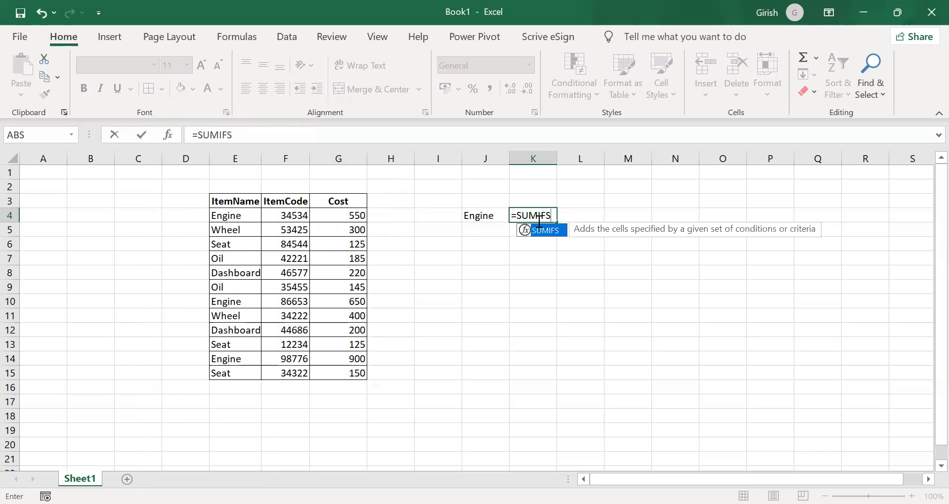
text(()
click(345, 216)
drag(345, 222, 354, 372)
Step: Finish the formula with criteria range E4:E15 and criterion J4, giving 2100
text(,)
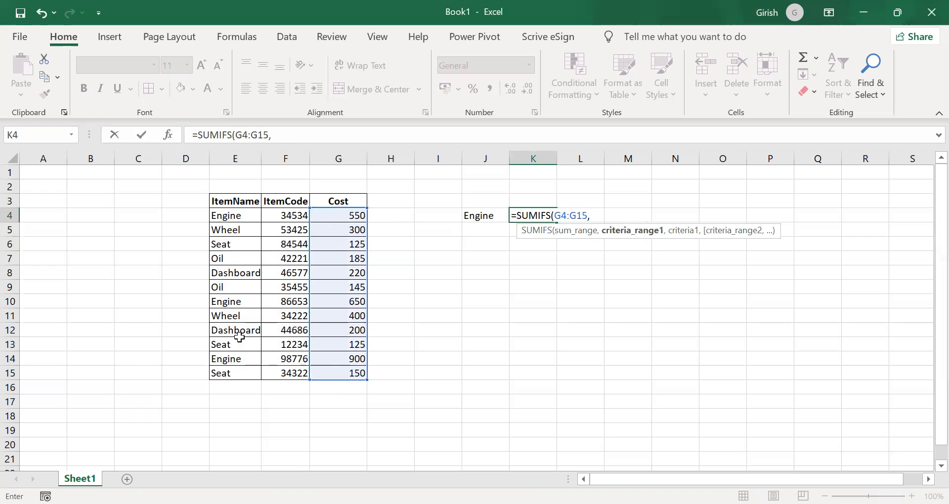
click(244, 216)
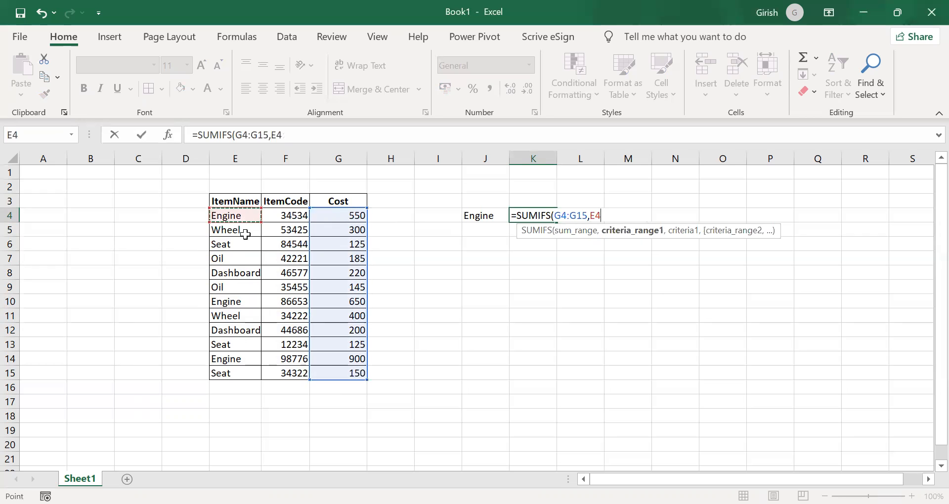
key(ctrl+shift+Down)
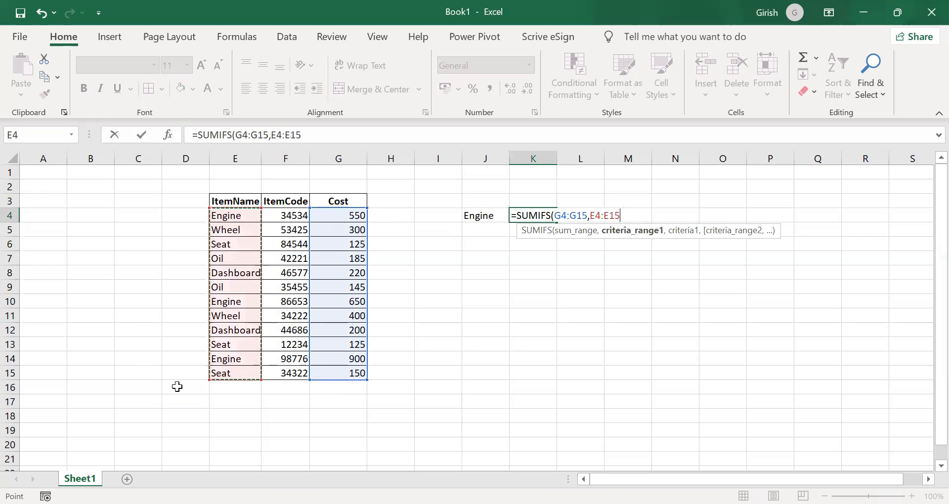
text(,)
click(493, 216)
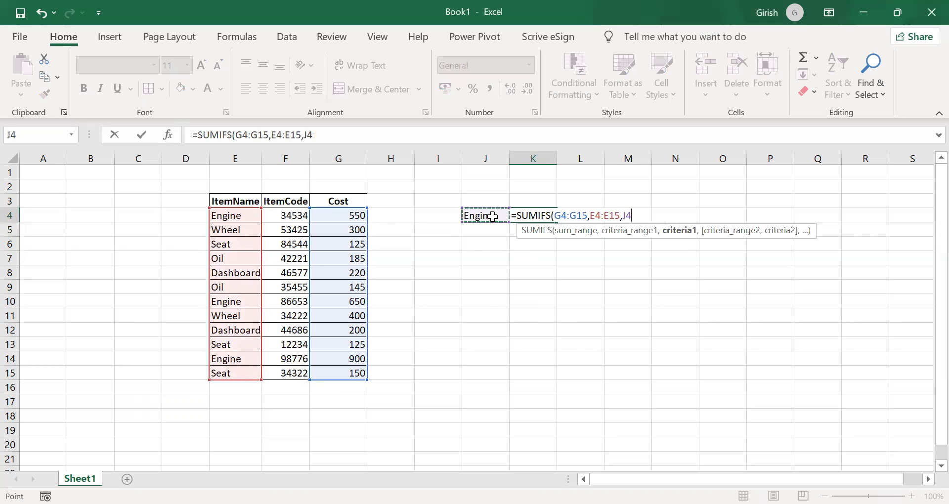
text())
key(Return)
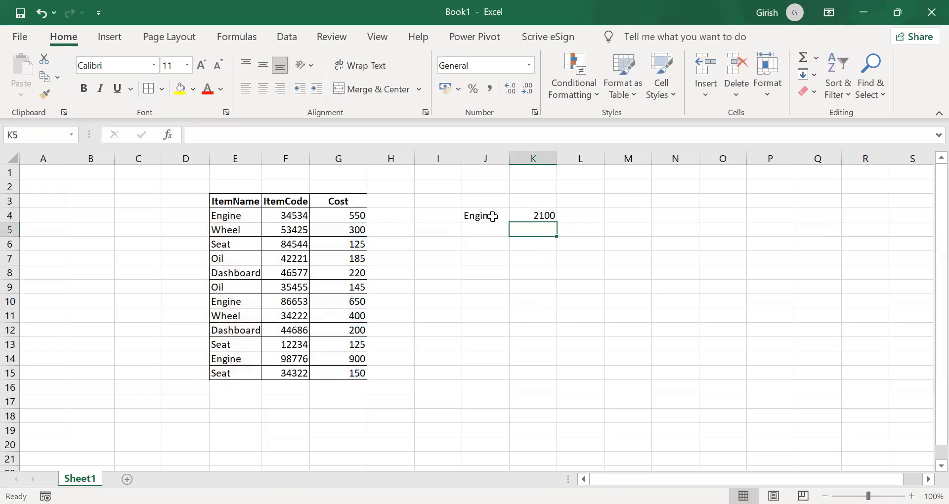
key(Up)
click(493, 216)
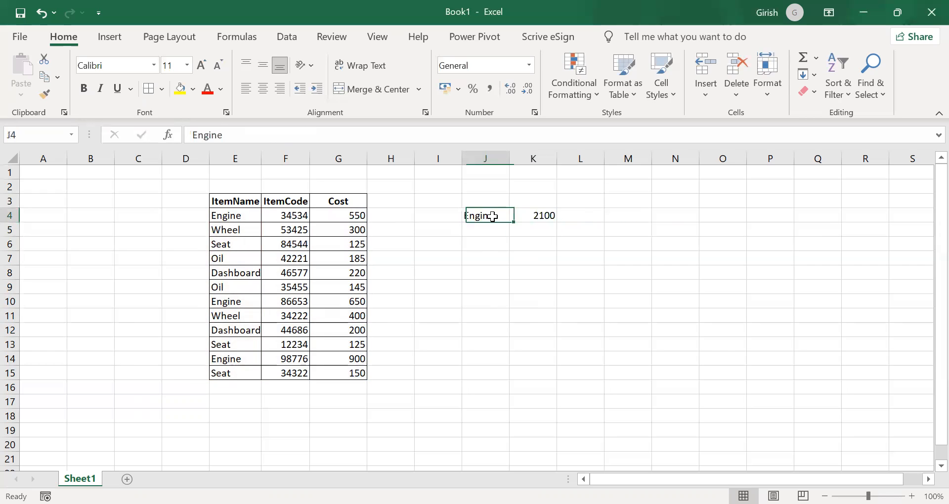
Step: Change the lookup item in J4 to Oil, then to Wheel, testing the total
key(Right)
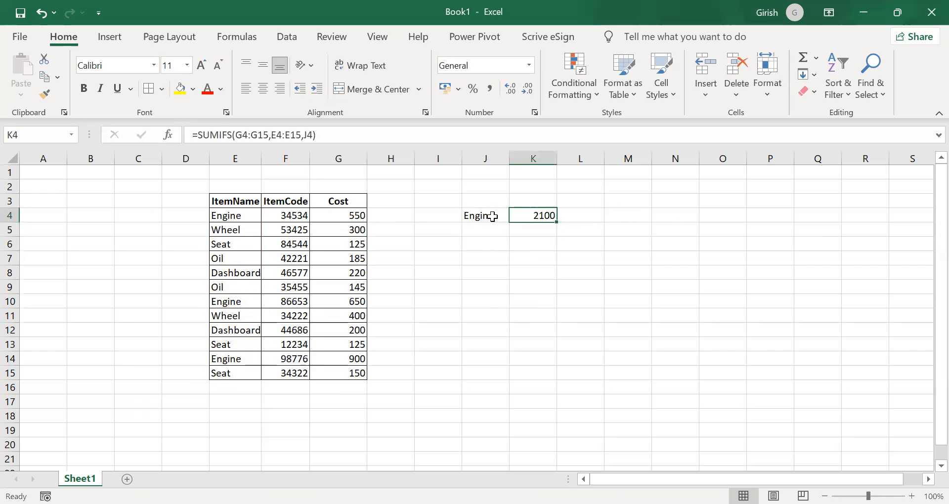
click(492, 216)
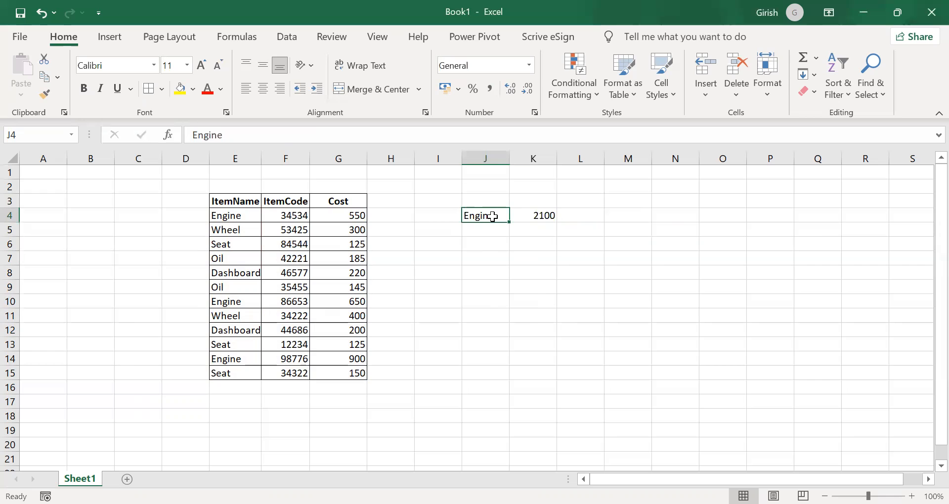
text(oIL)
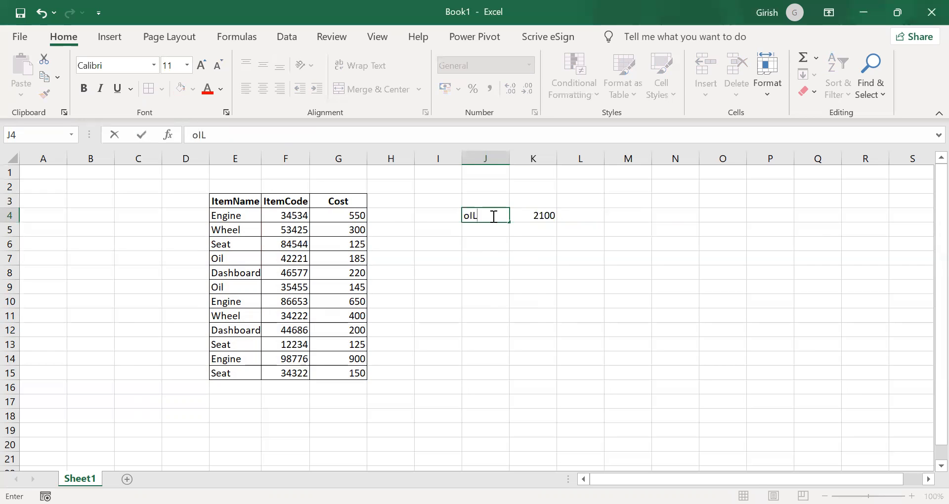
key(Return)
click(492, 216)
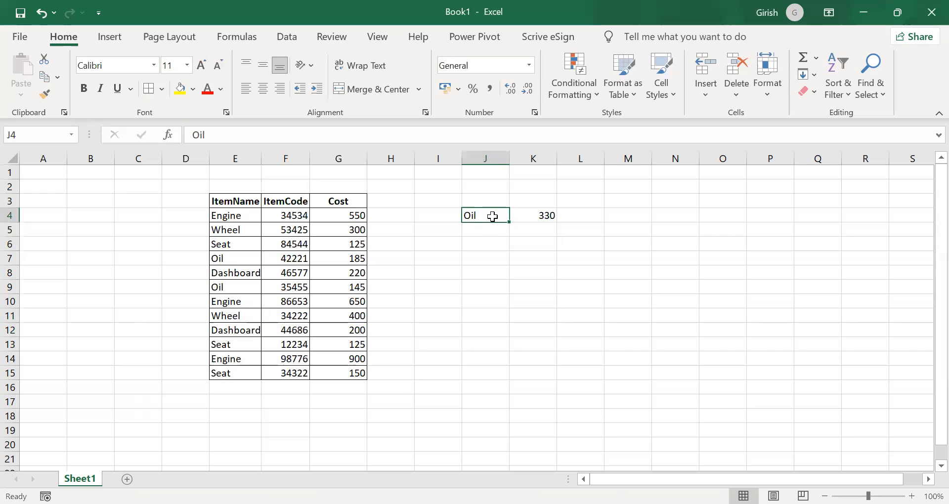
text(Wheel)
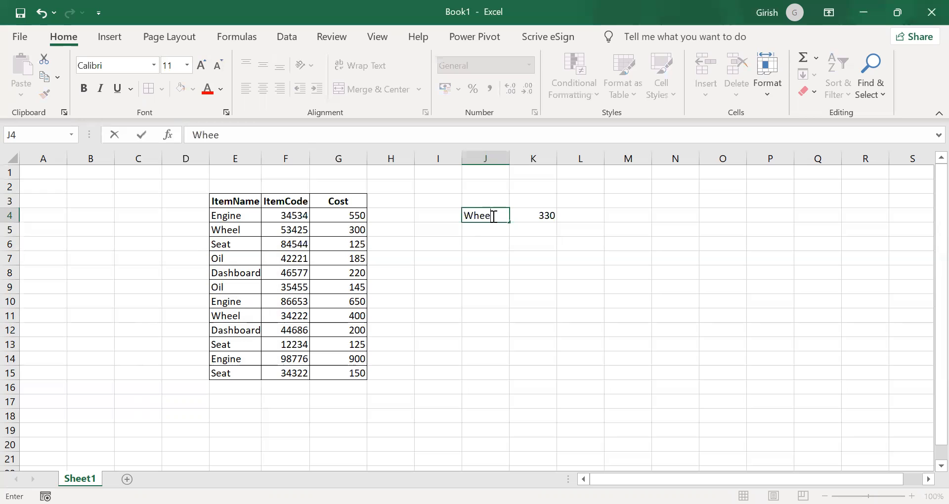
key(Return)
Step: Change J4 to Seat and check K4 now totals 400
key(Up)
key(Right)
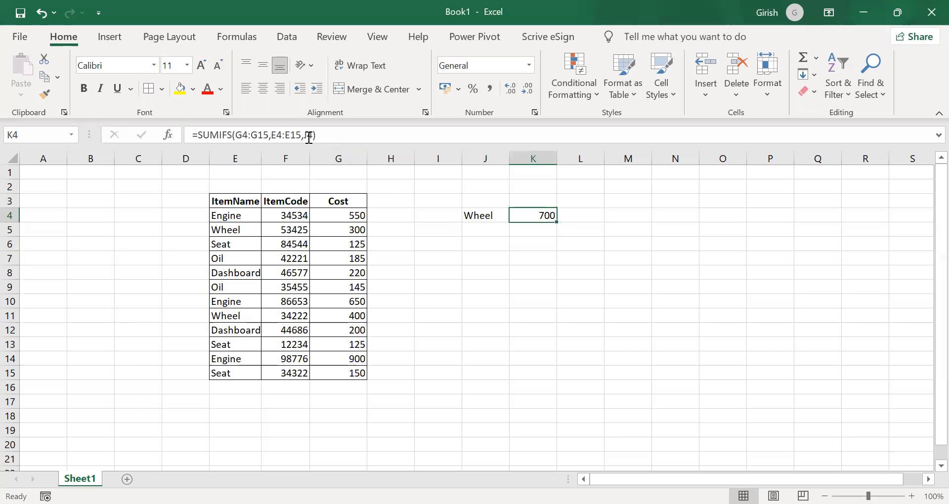
click(493, 213)
text(Seat)
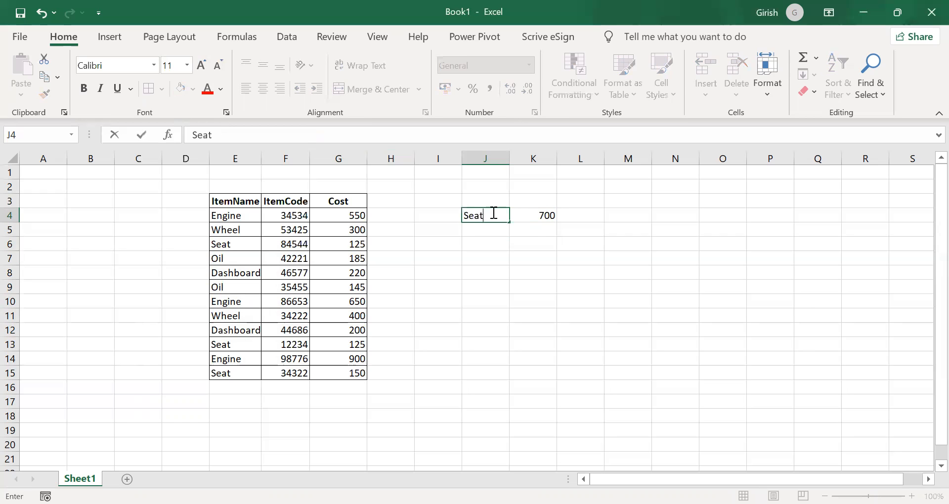
key(Return)
click(492, 212)
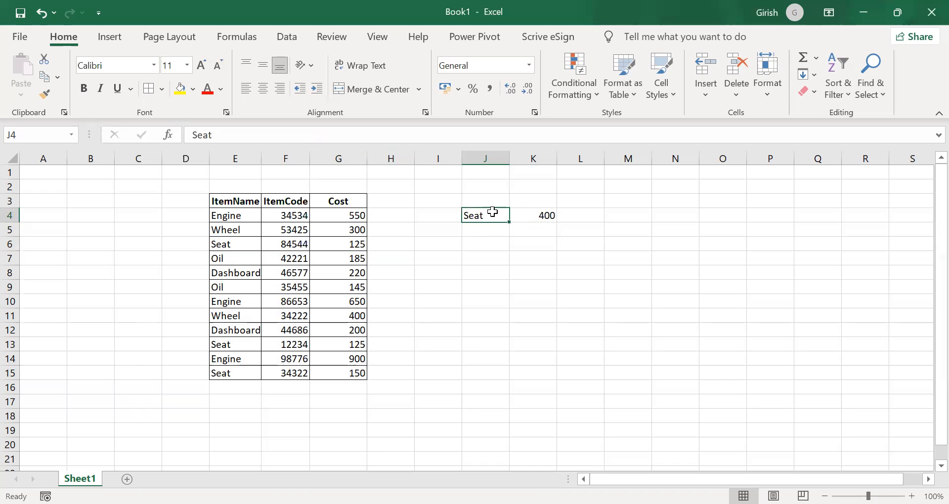
key(Right)
click(493, 213)
key(Right)
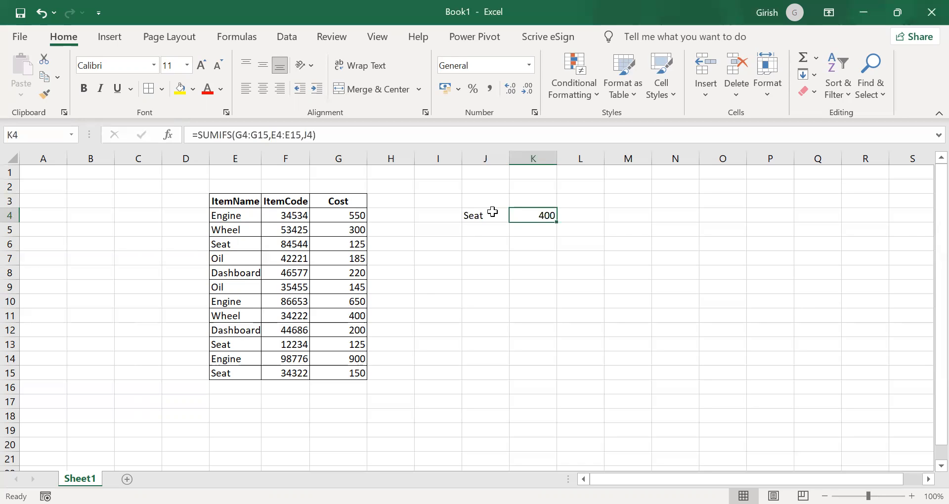
click(493, 212)
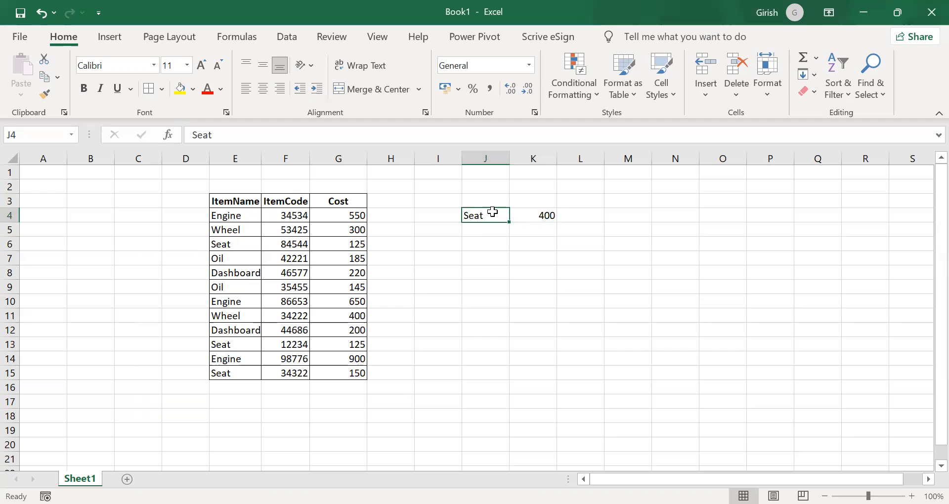
Step: Change J4 back to Engine and view K4's SUMIFS formula returning 2100
text(Engine)
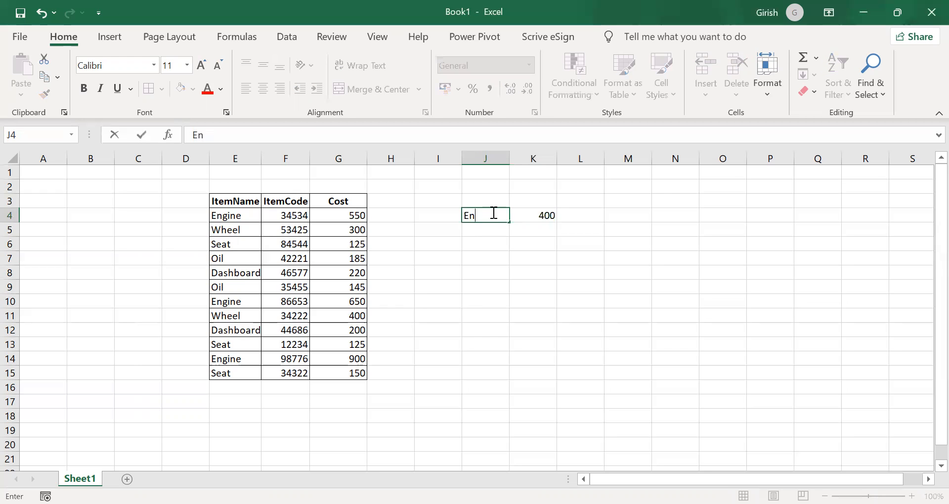
key(Return)
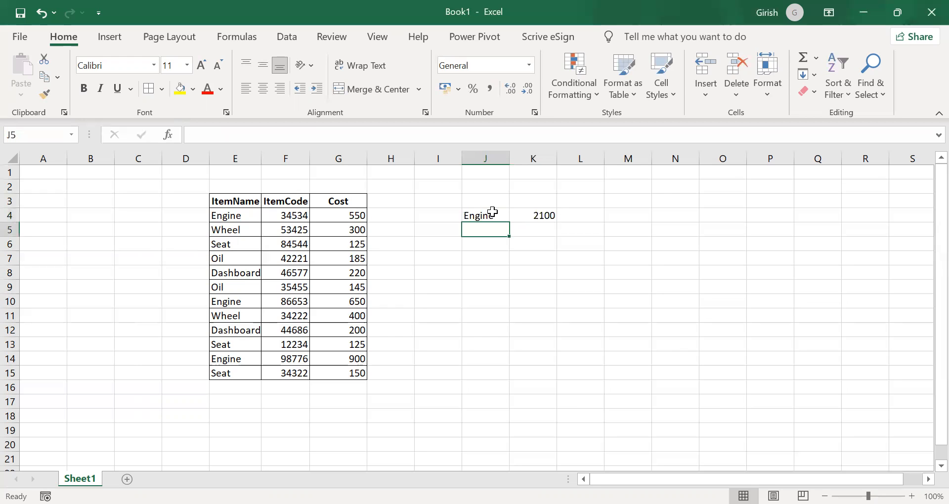
click(493, 212)
key(Right)
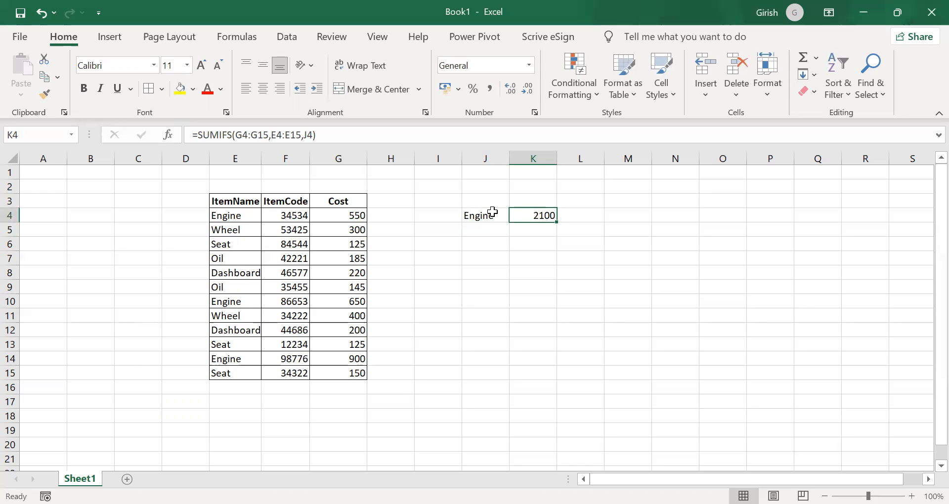